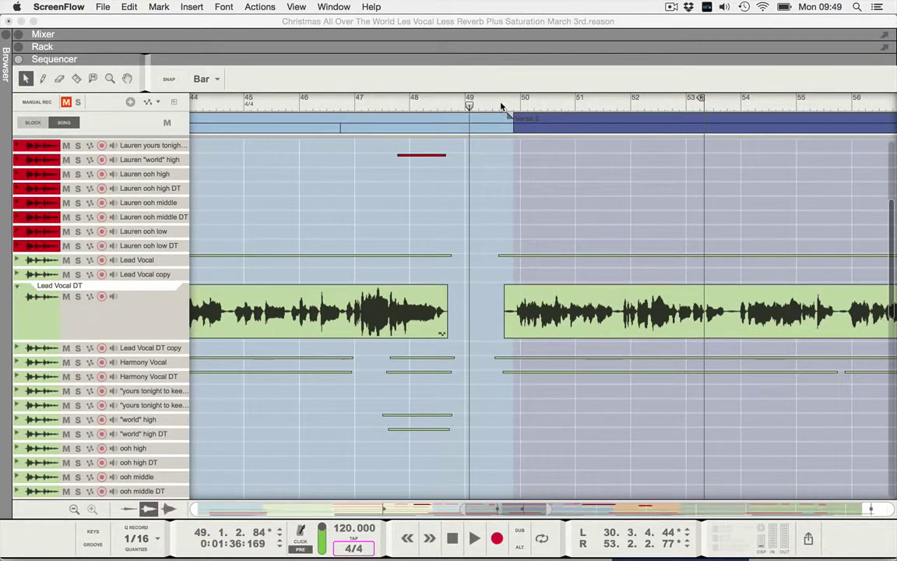
# Step: Play back the Lead Vocal DT passage in Verse 2, replaying it from about bar 52
pyautogui.press('space')
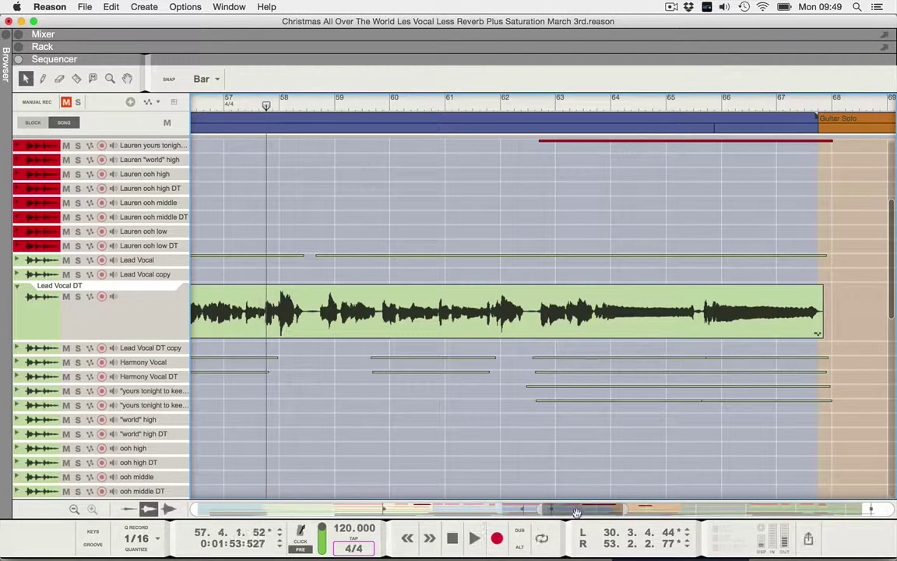
pyautogui.moveTo(577, 511); pyautogui.dragTo(532, 507)
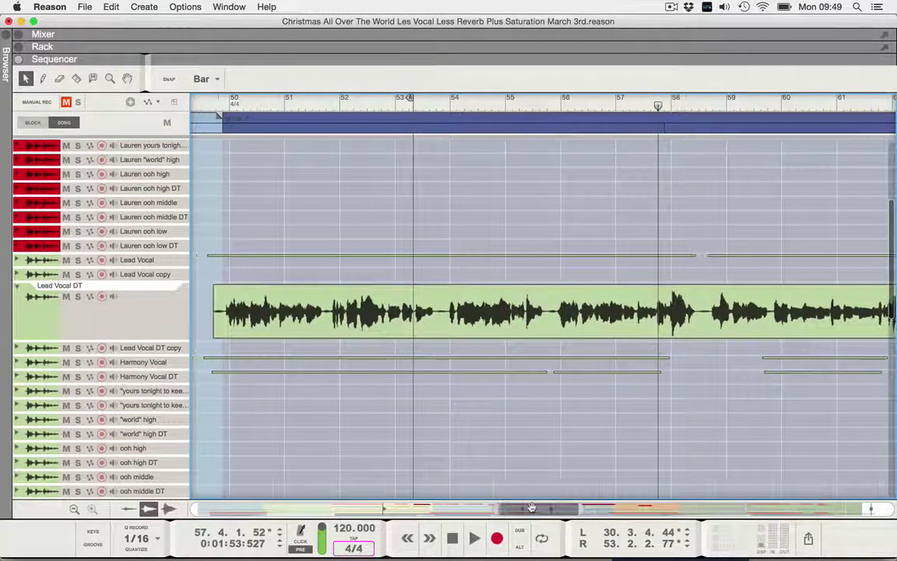
pyautogui.click(343, 102)
pyautogui.press('space')
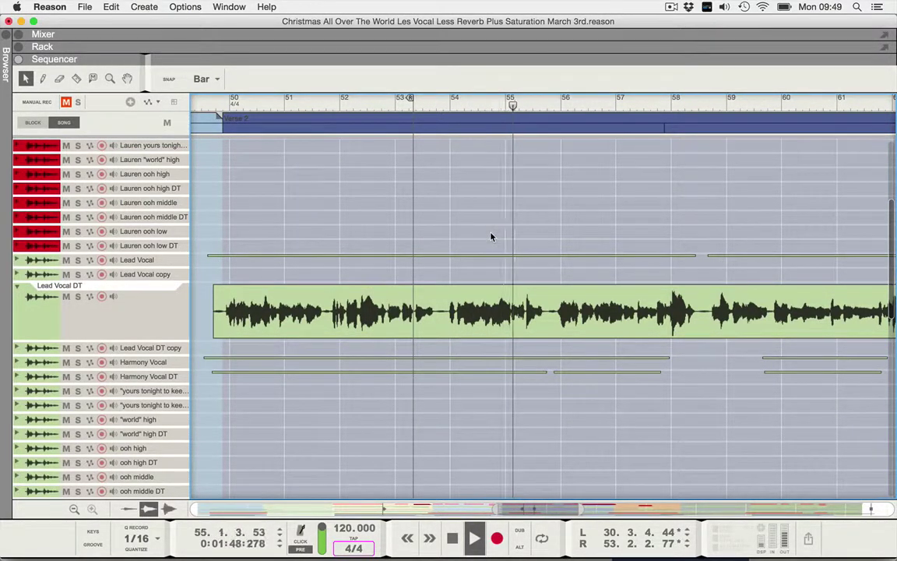
pyautogui.press('space')
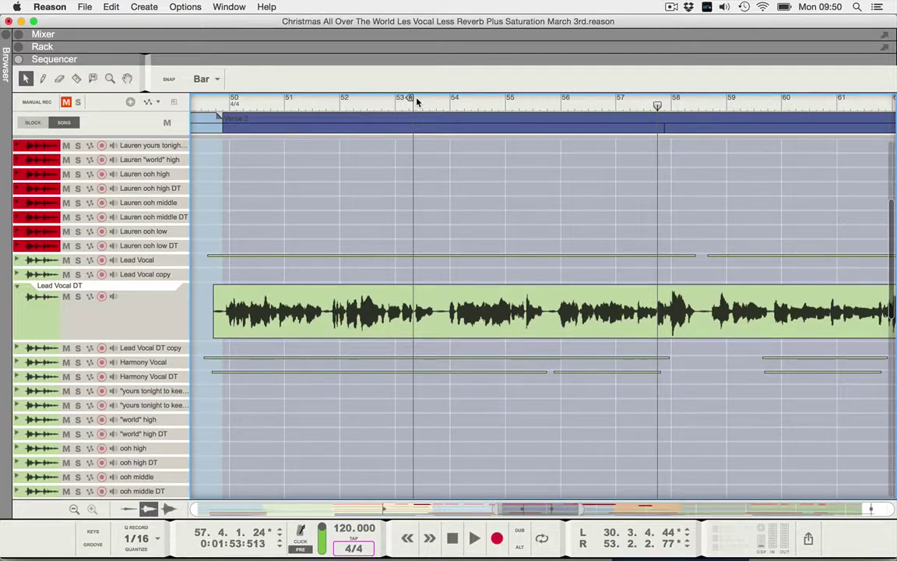
# Step: Move the left locator to about bar 52.1.4 and the right locator to about bar 57.1.4 in Verse 2
pyautogui.moveTo(412, 100)
pyautogui.mouseDown()
pyautogui.moveTo(505, 99)
pyautogui.moveTo(529, 114)
pyautogui.moveTo(544, 109)
pyautogui.moveTo(541, 99)
pyautogui.moveTo(553, 101)
pyautogui.mouseUp()
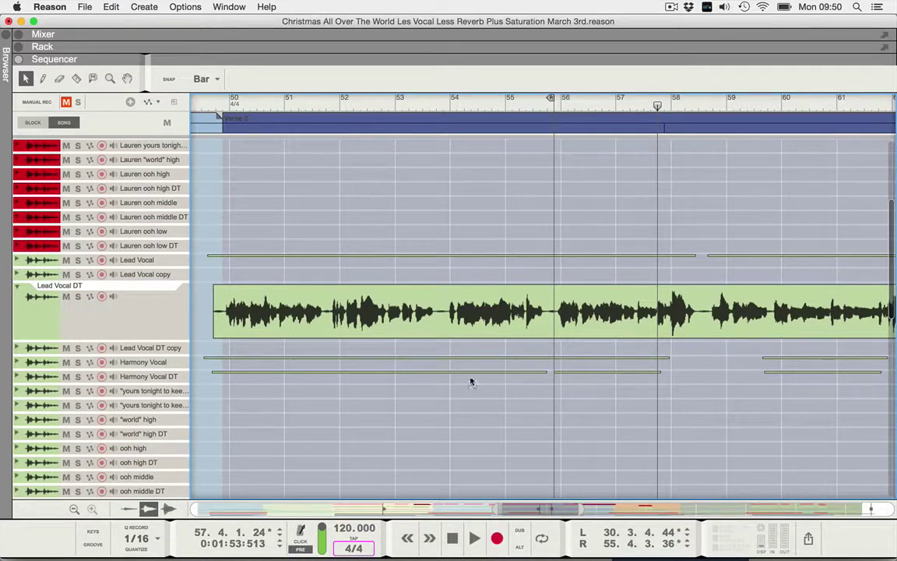
pyautogui.moveTo(529, 509); pyautogui.dragTo(409, 490)
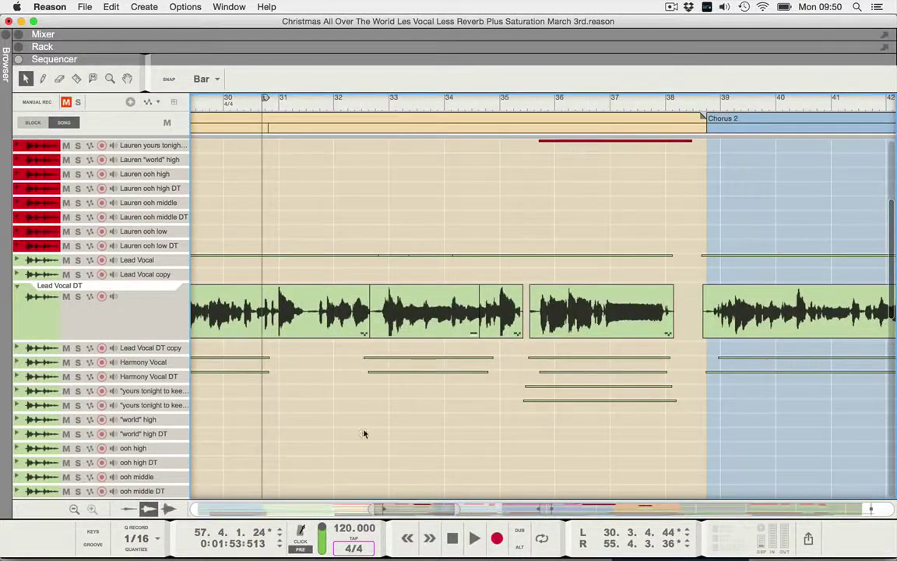
pyautogui.moveTo(266, 98)
pyautogui.mouseDown()
pyautogui.moveTo(814, 99)
pyautogui.moveTo(894, 149)
pyautogui.moveTo(676, 134)
pyautogui.moveTo(590, 95)
pyautogui.mouseUp()
pyautogui.moveTo(787, 96); pyautogui.dragTo(861, 97)
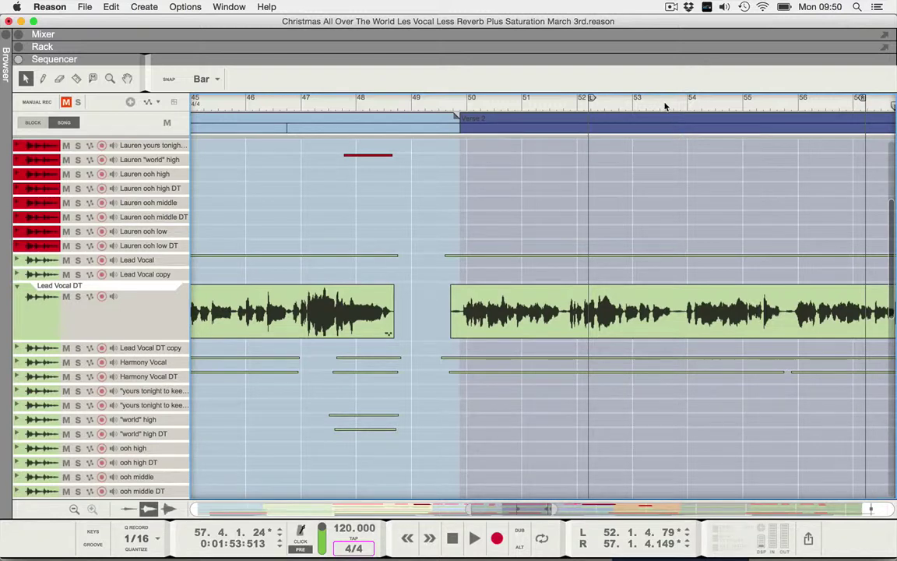
# Step: Place the left locator at about bar 53.4.2 and the right locator at about bar 55.4.3, around the Verse 2 phrase
pyautogui.keyDown('alt'); pyautogui.click(667, 105); pyautogui.keyUp('alt')
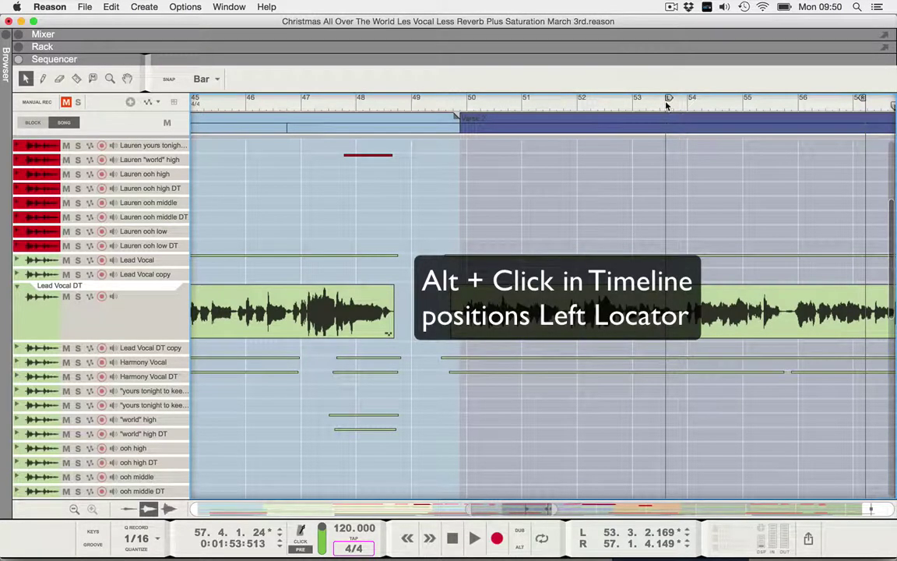
pyautogui.keyDown('alt'); pyautogui.click(668, 101); pyautogui.keyUp('alt')
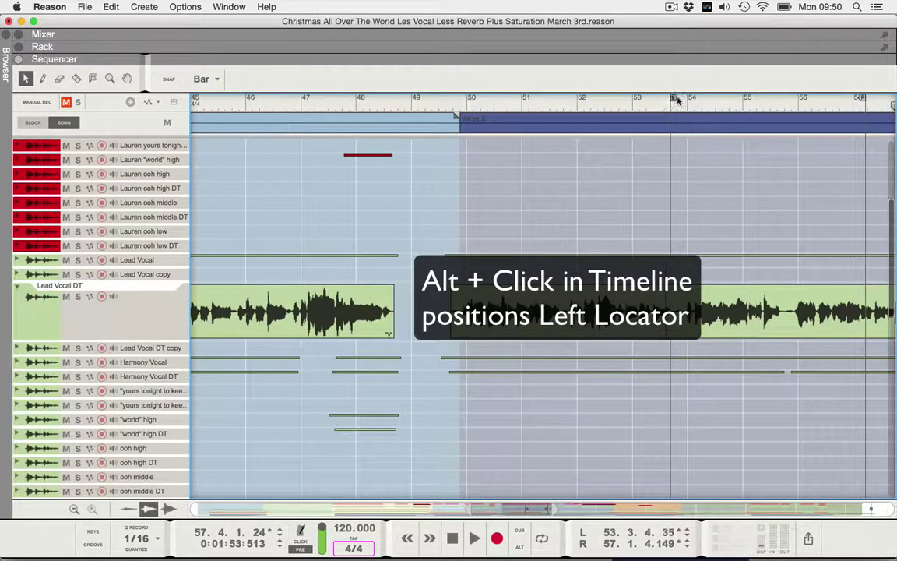
pyautogui.keyDown('alt'); pyautogui.click(681, 99); pyautogui.keyUp('alt')
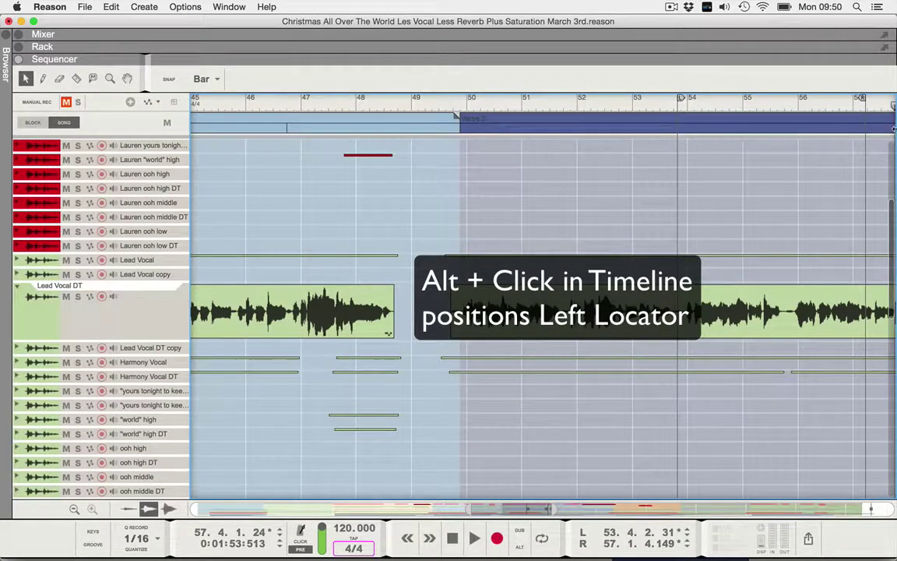
pyautogui.keyDown('super'); pyautogui.click(792, 102); pyautogui.keyUp('super')
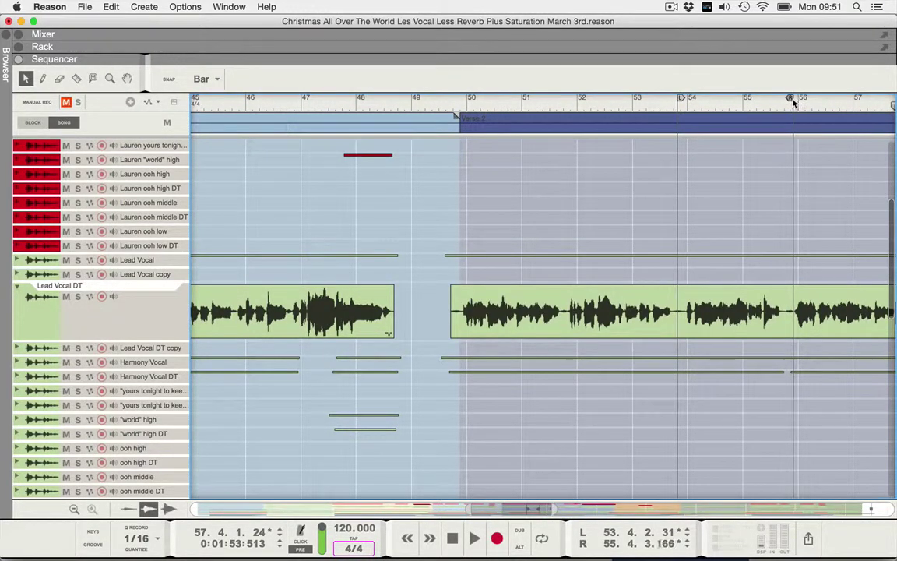
pyautogui.moveTo(793, 102); pyautogui.dragTo(794, 101)
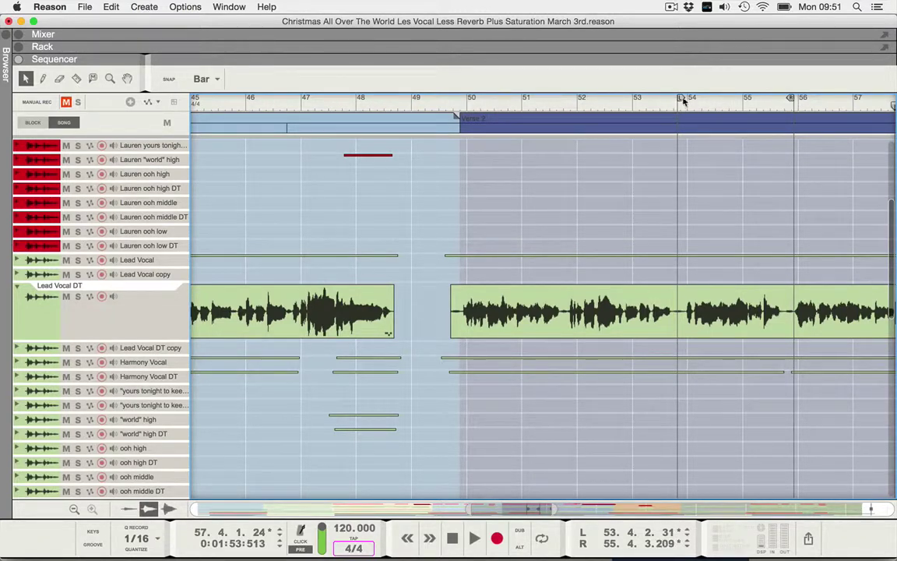
# Step: Spread the locators away from the phrase, to about bar 52.3.2 on the left and bar 57.2.1 on the right
pyautogui.moveTo(681, 101); pyautogui.dragTo(613, 100)
pyautogui.moveTo(792, 99); pyautogui.dragTo(866, 99)
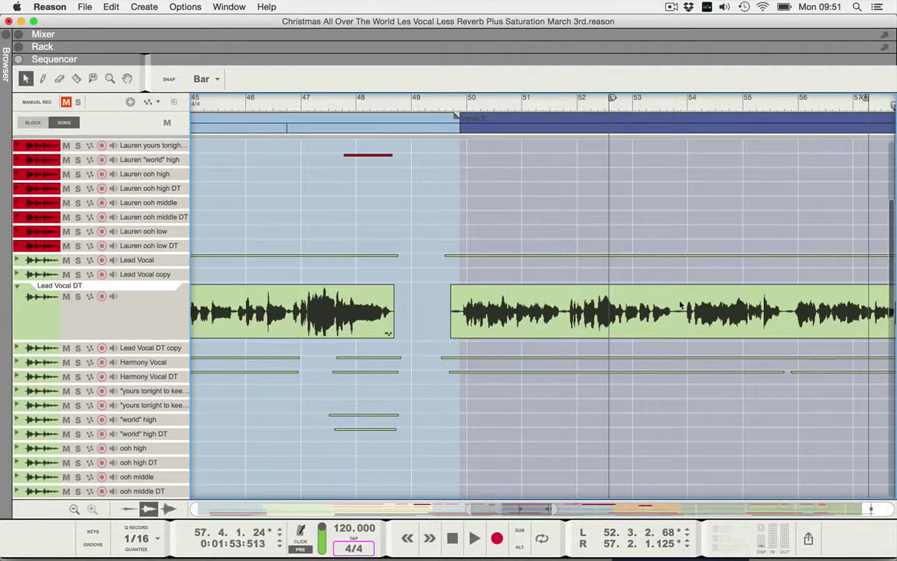
# Step: Split the Verse 2 clip on Lead Vocal DT with the Razor tool in the gaps just before bars 54 and 56
pyautogui.press('r')
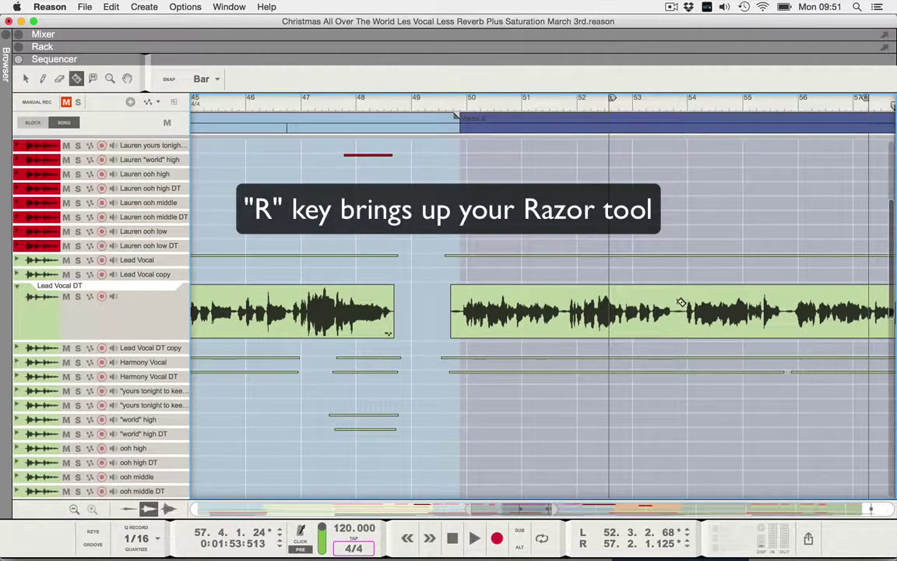
pyautogui.click(673, 304)
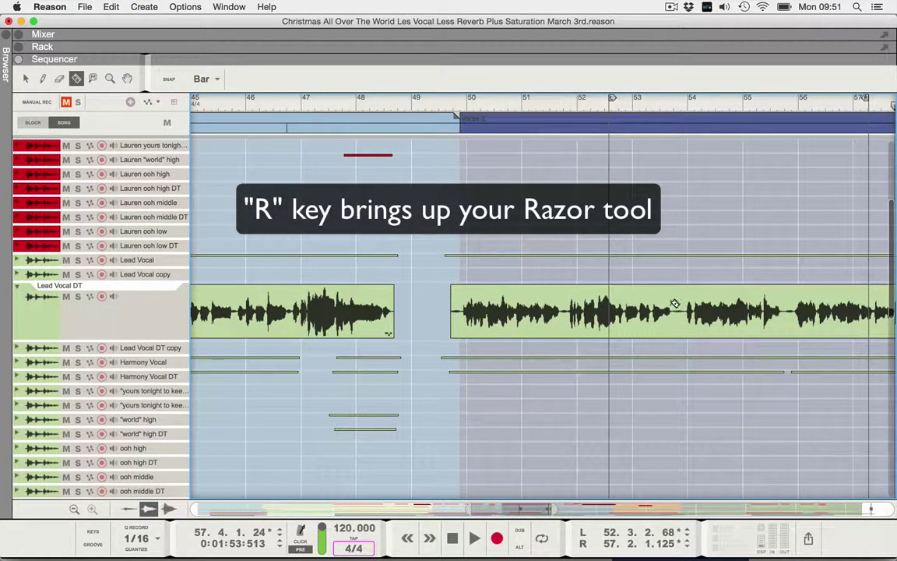
pyautogui.click(789, 311)
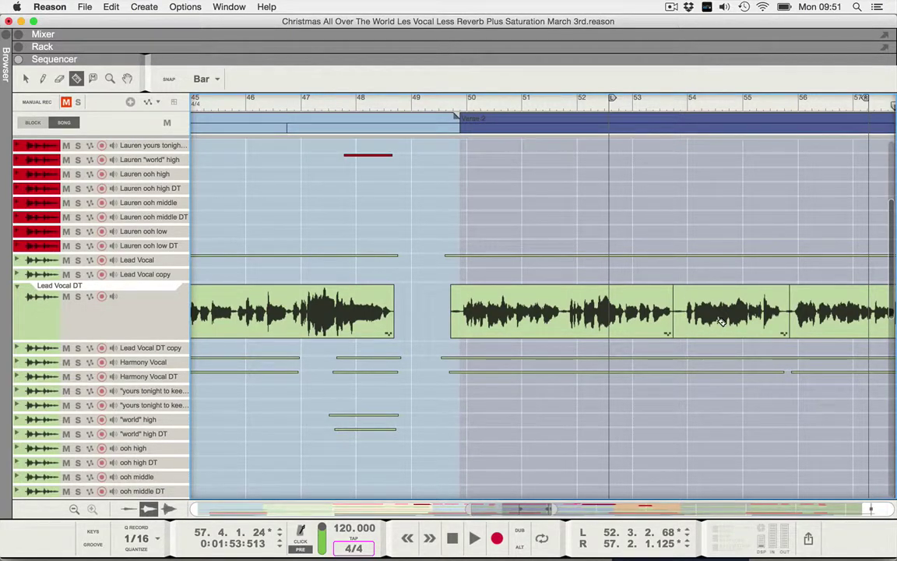
pyautogui.press('q')
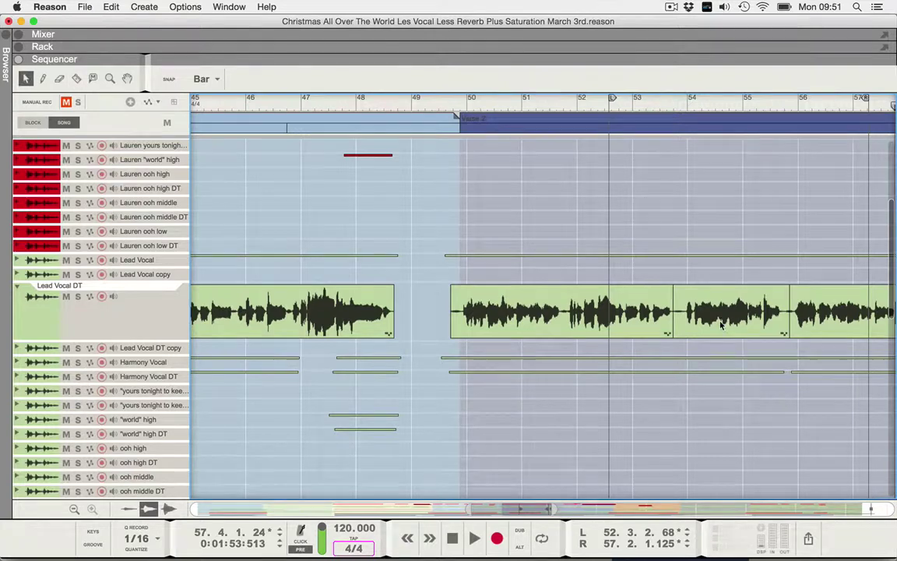
# Step: Set the loop locators to the ends of the newly cut phrase clip on Lead Vocal DT and start looped playback
pyautogui.click(721, 325)
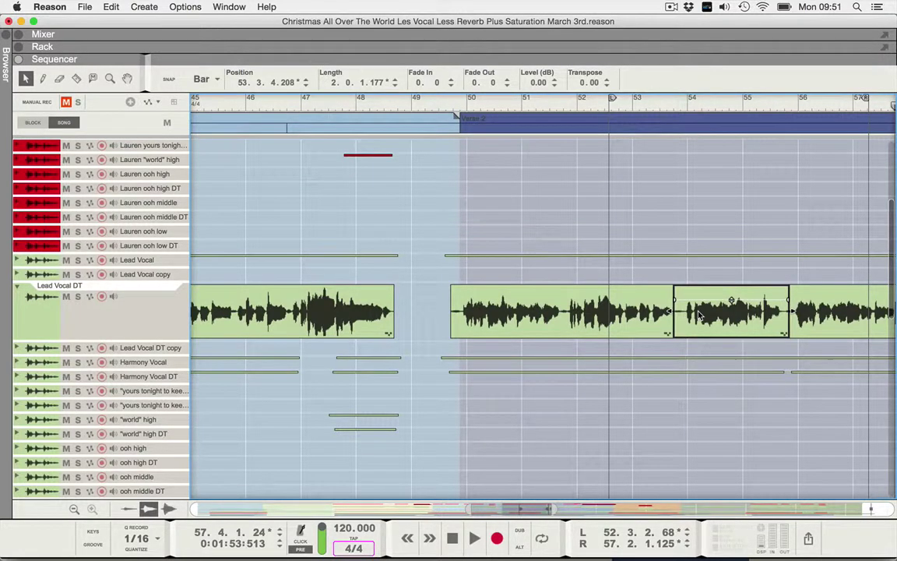
pyautogui.press('super+l')
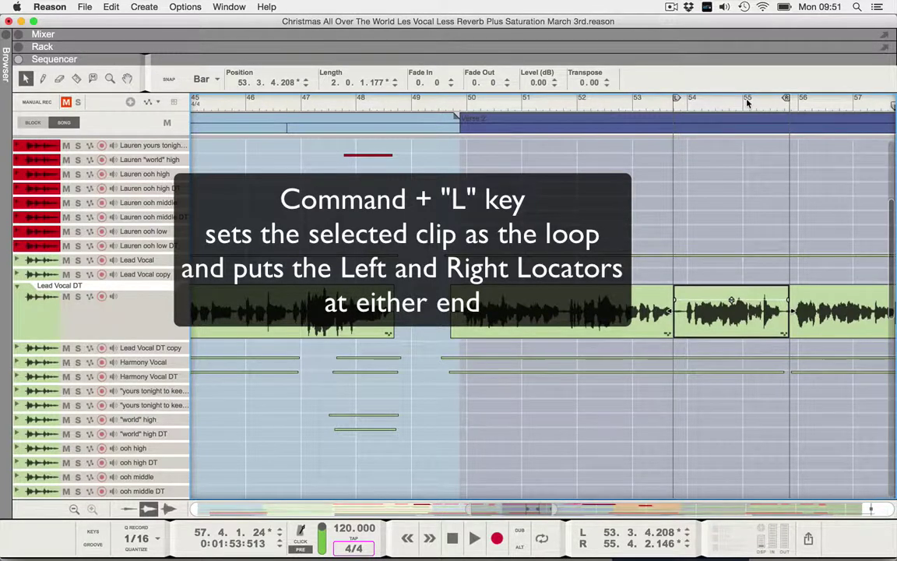
pyautogui.press('super+z')
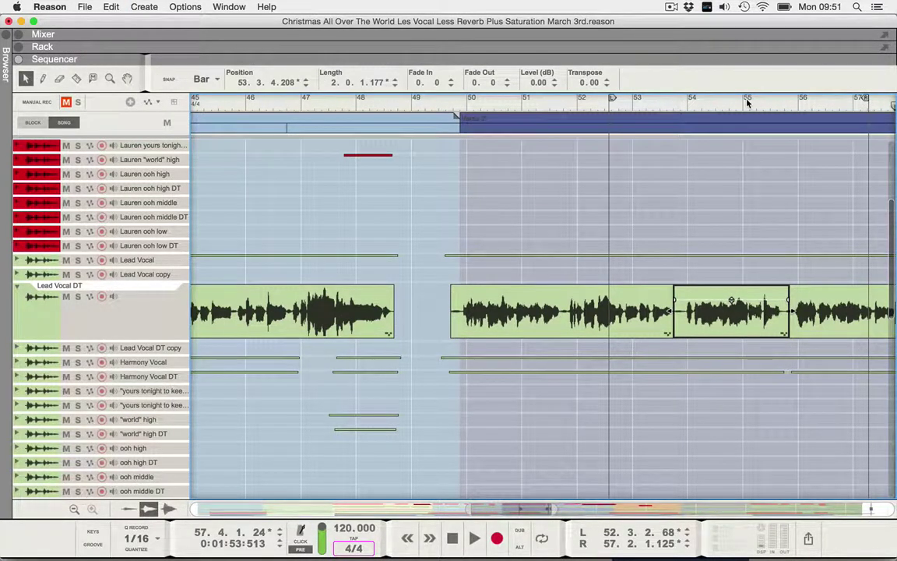
pyautogui.press('p')
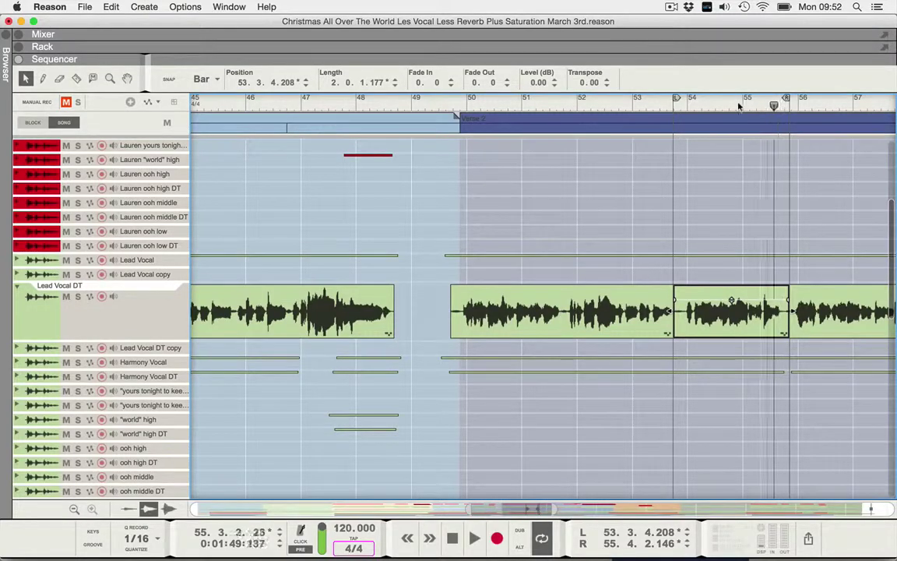
# Step: Replay the start of the loop, stop it, and move the left locator back to about bar 52.4.1
pyautogui.click(677, 107)
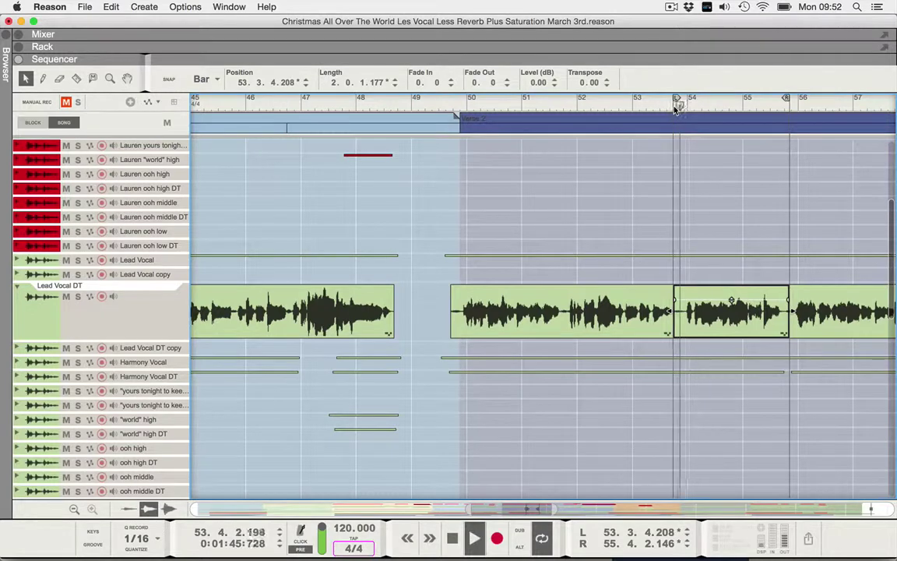
pyautogui.press('space')
pyautogui.press('space')
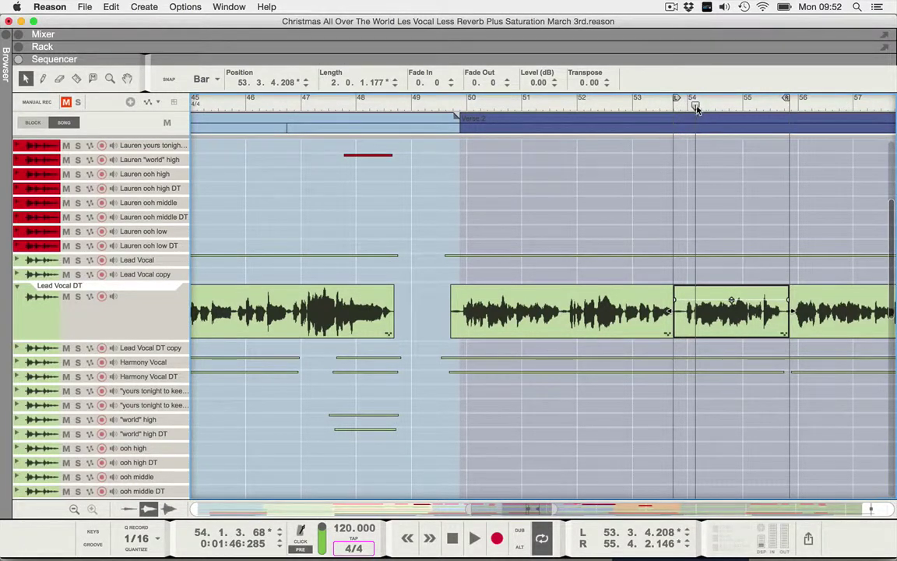
pyautogui.moveTo(677, 99); pyautogui.dragTo(621, 99)
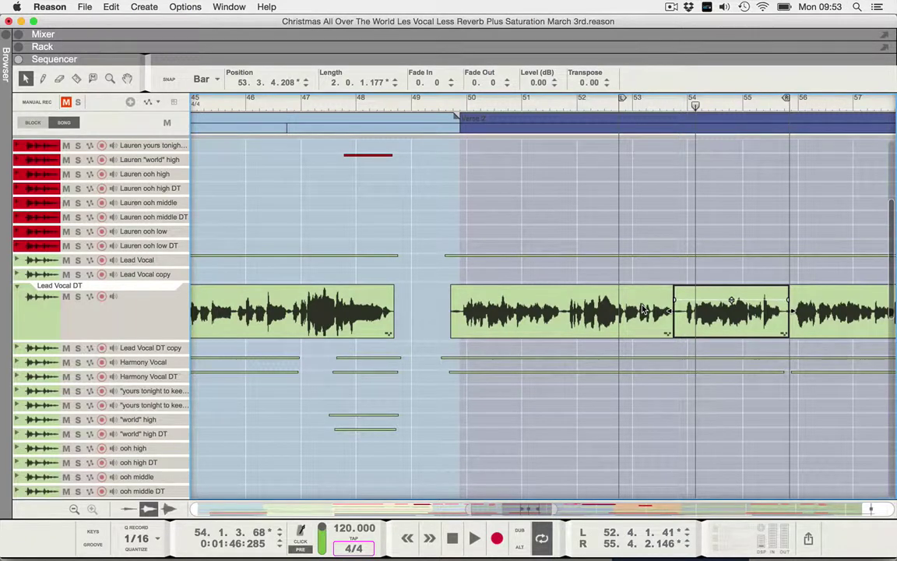
# Step: Try adding a new audio track below Lead Vocal DT, and undo it
pyautogui.click(17, 320)
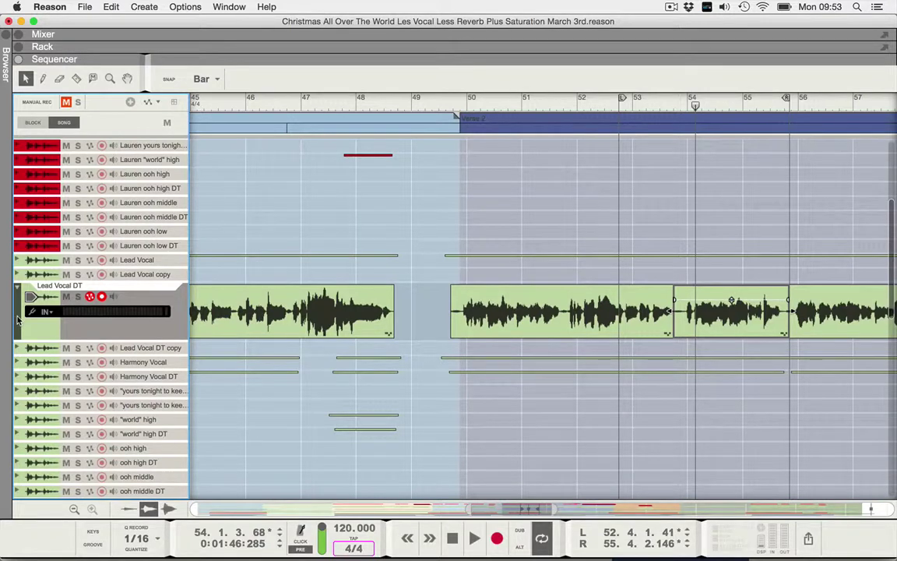
pyautogui.press('super+t')
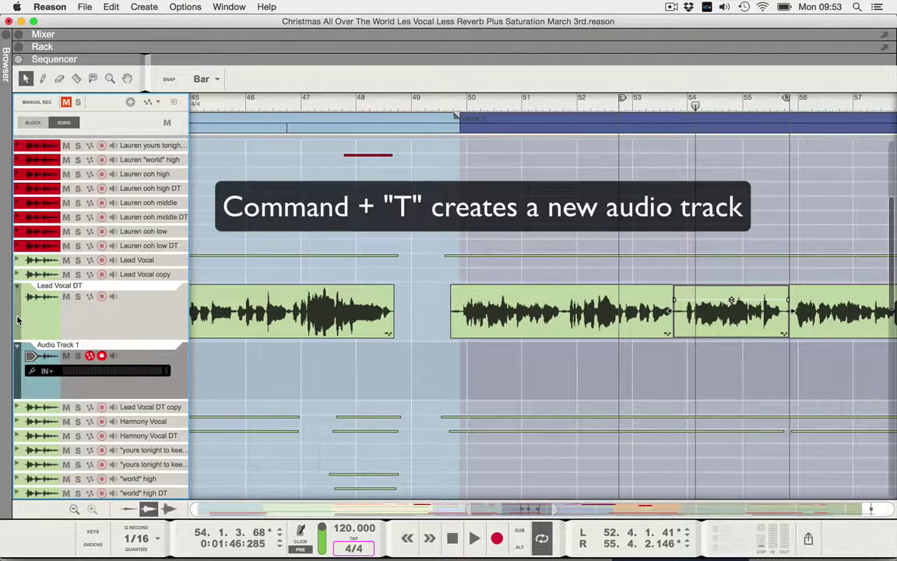
pyautogui.press('super+z')
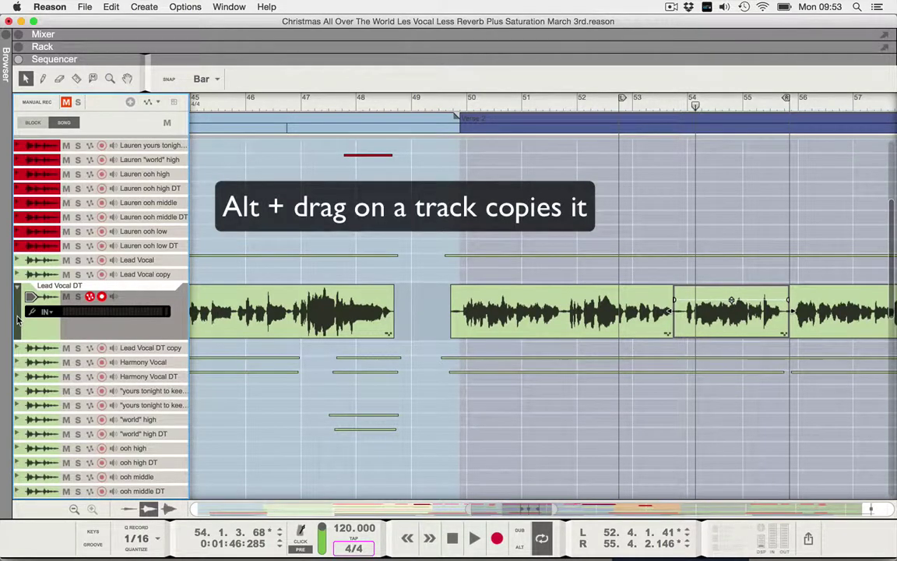
# Step: Duplicate the Lead Vocal DT track below the original and delete all the clips from the copy
pyautogui.moveTo(19, 319)
pyautogui.mouseDown()
pyautogui.moveTo(19, 331)
pyautogui.moveTo(19, 313)
pyautogui.mouseUp()
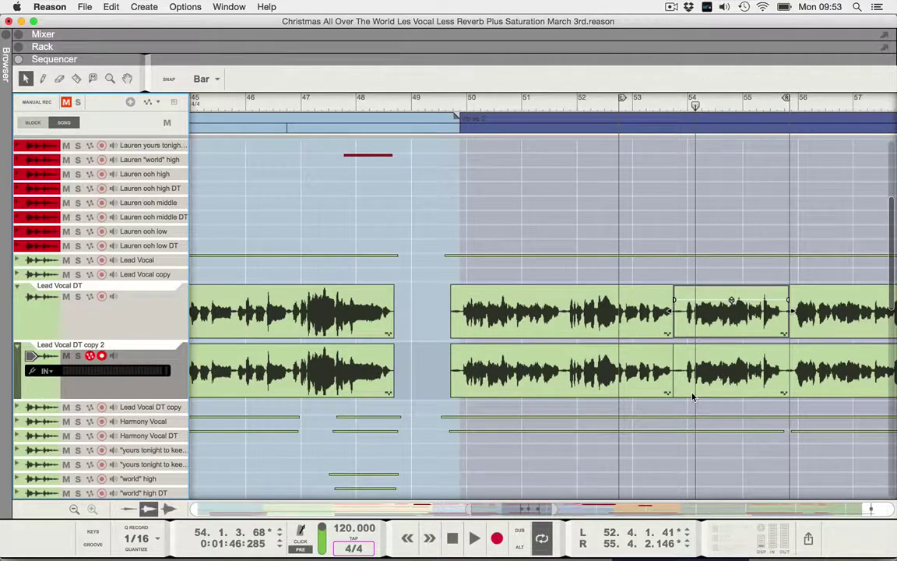
pyautogui.scroll(-8, 693, 398)
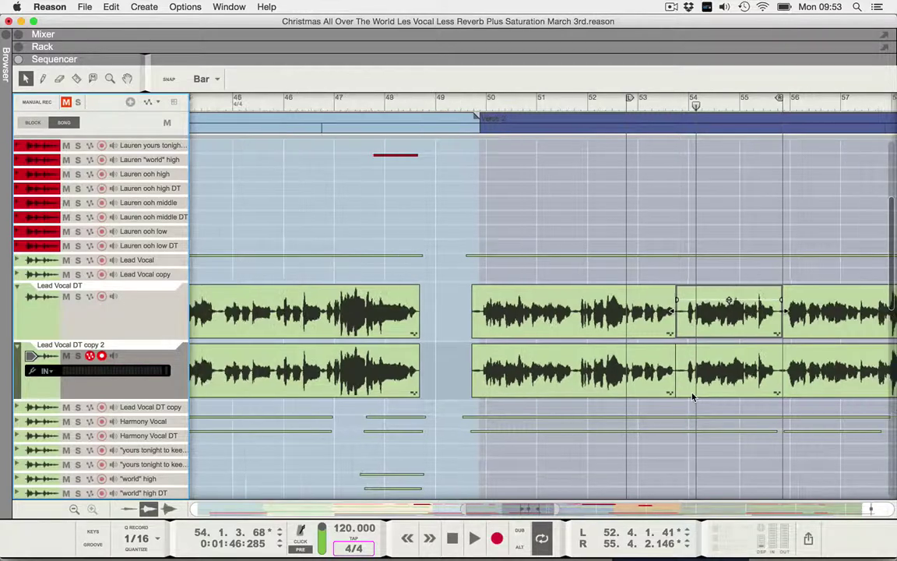
pyautogui.press('g')
pyautogui.press('g')
pyautogui.press('g')
pyautogui.press('g')
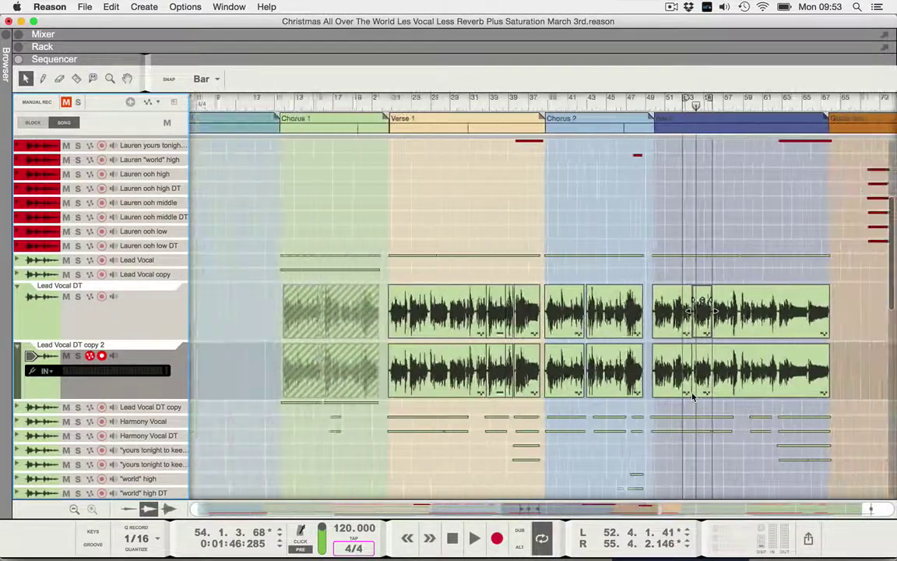
pyautogui.press('g')
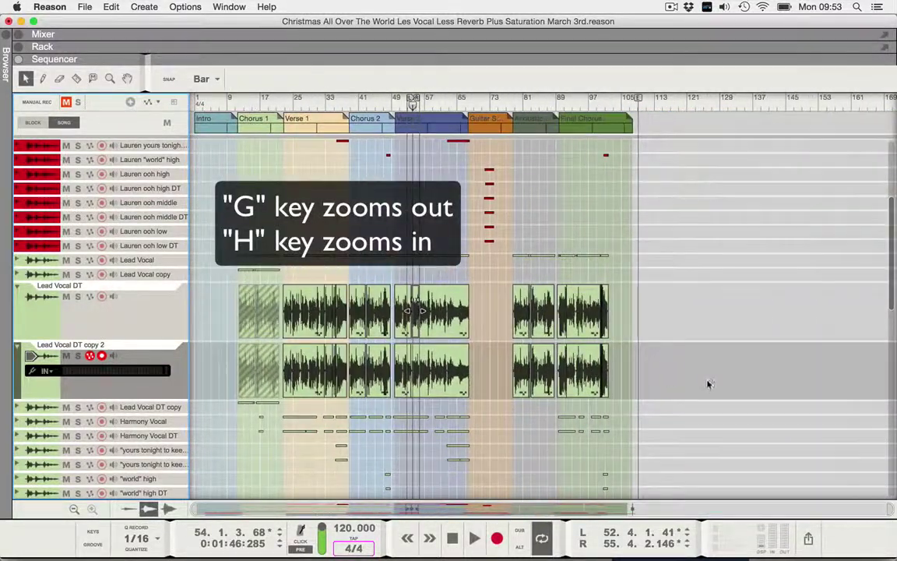
pyautogui.moveTo(637, 374); pyautogui.dragTo(229, 360)
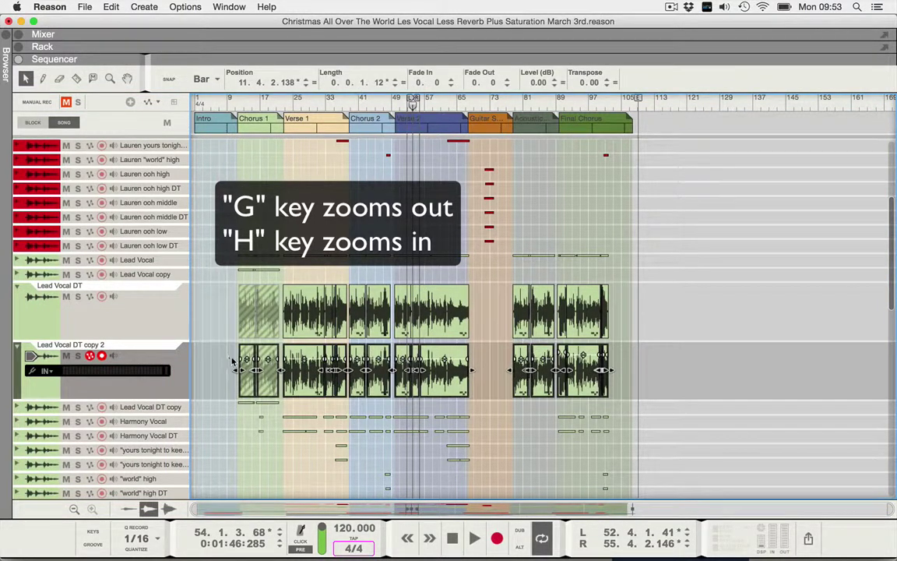
pyautogui.press('Delete')
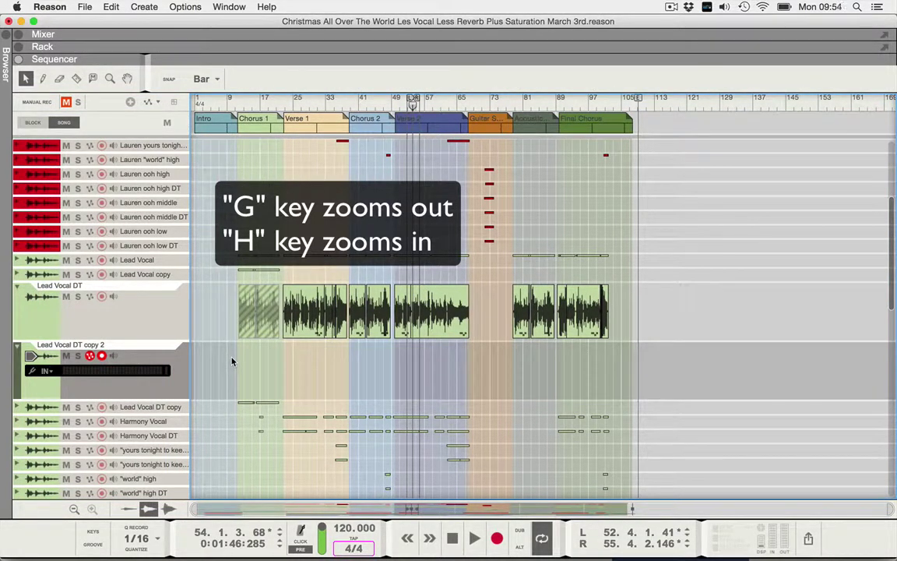
# Step: Widen the loop around the cut phrase, setting the left locator to about bar 51.4.4 and the right locator to about bar 56.4.1
pyautogui.press('h')
pyautogui.press('h')
pyautogui.press('h')
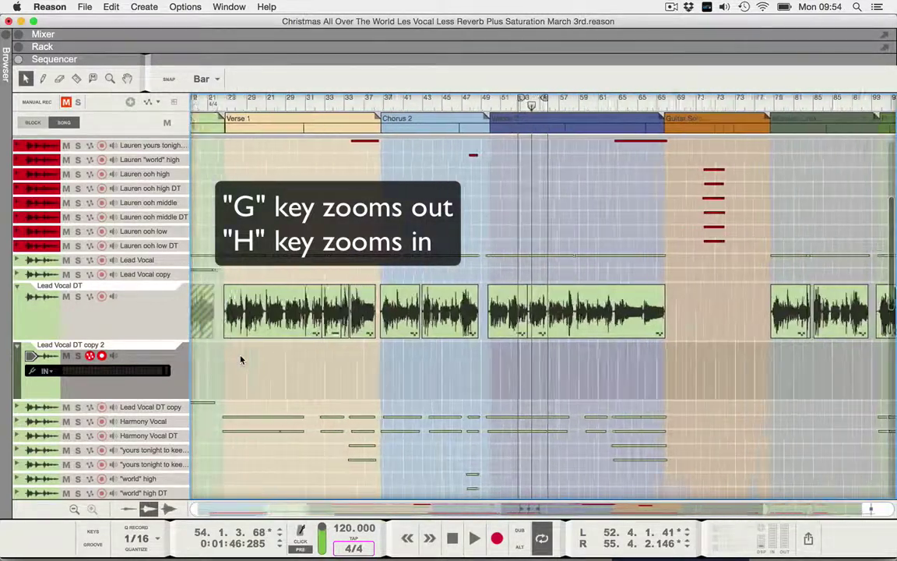
pyautogui.press('h')
pyautogui.press('h')
pyautogui.press('h')
pyautogui.press('h')
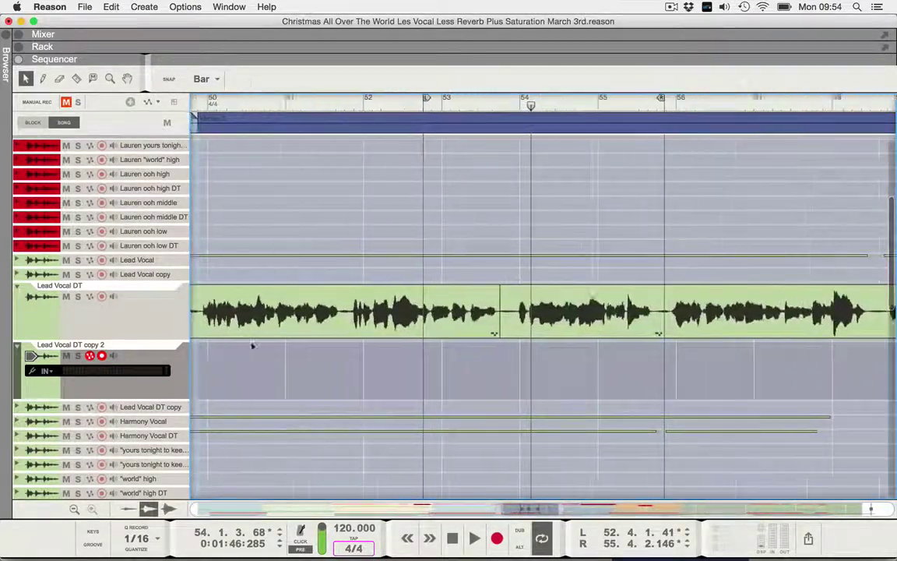
pyautogui.press('h')
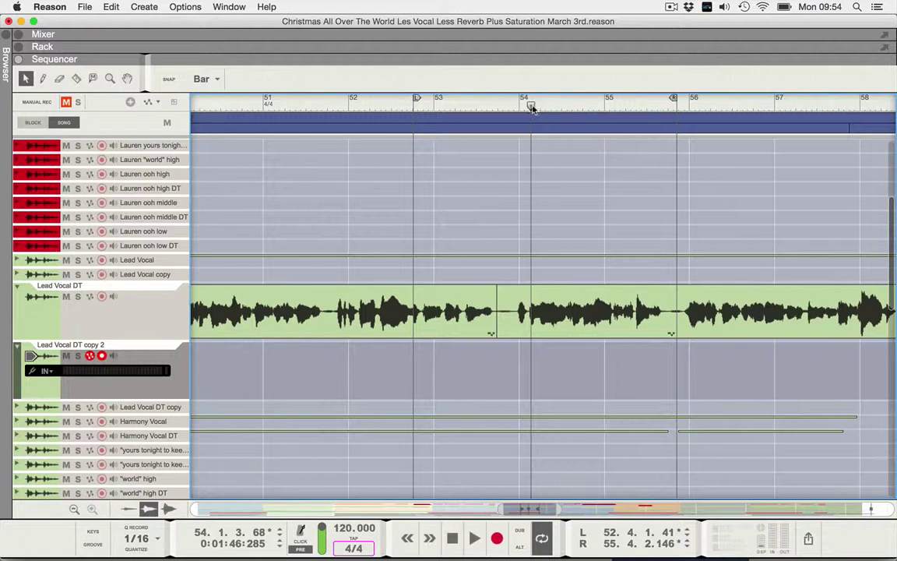
pyautogui.press('h')
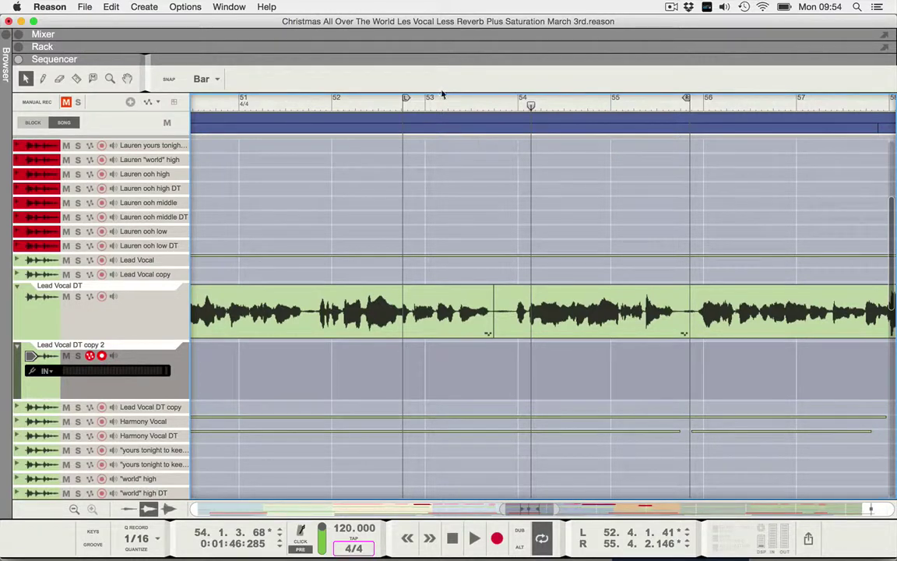
pyautogui.moveTo(405, 101); pyautogui.dragTo(333, 97)
pyautogui.keyDown('alt'); pyautogui.click(360, 97); pyautogui.keyUp('alt')
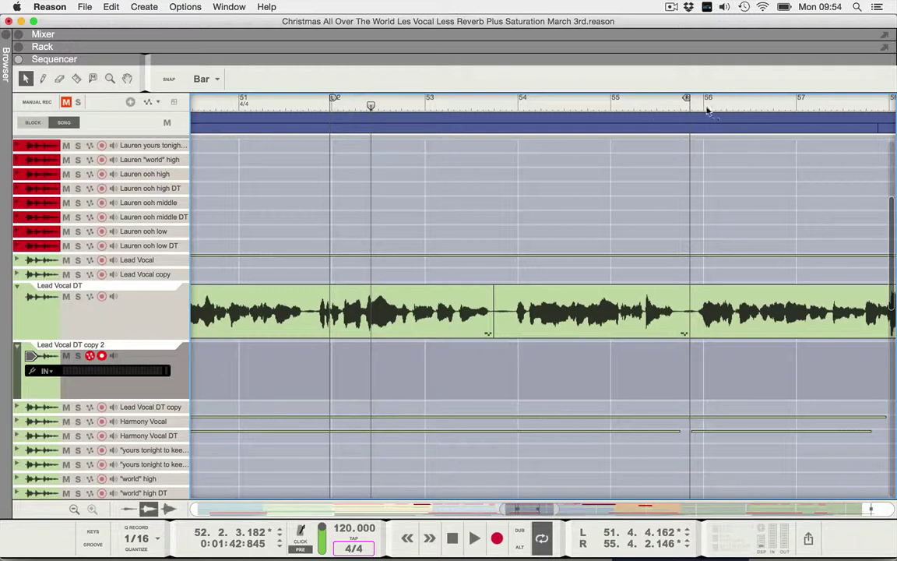
pyautogui.moveTo(686, 99); pyautogui.dragTo(770, 99)
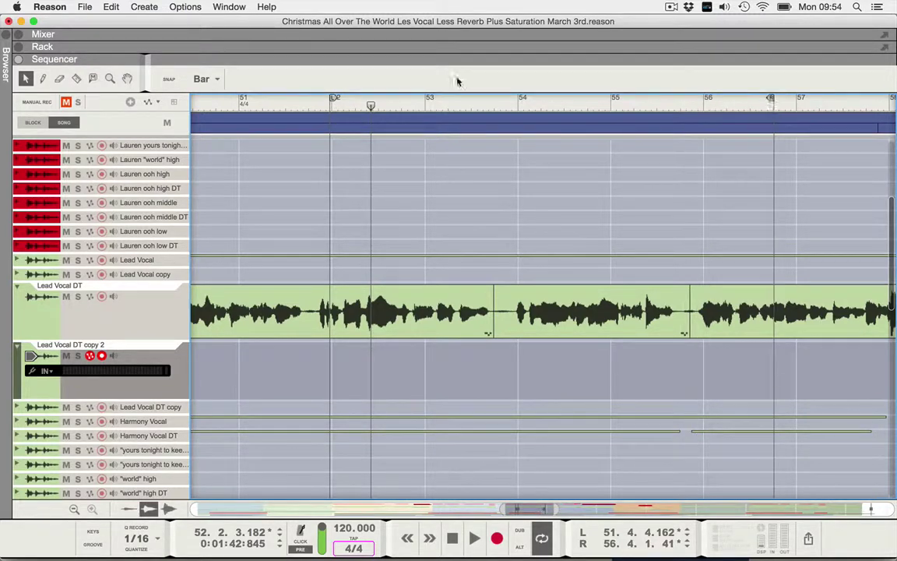
# Step: Readjust the loop around the phrase, setting the left locator to about bar 52.3.4 and the right locator to about bar 56.3.4
pyautogui.moveTo(333, 97); pyautogui.dragTo(401, 105)
pyautogui.moveTo(771, 97); pyautogui.dragTo(688, 101)
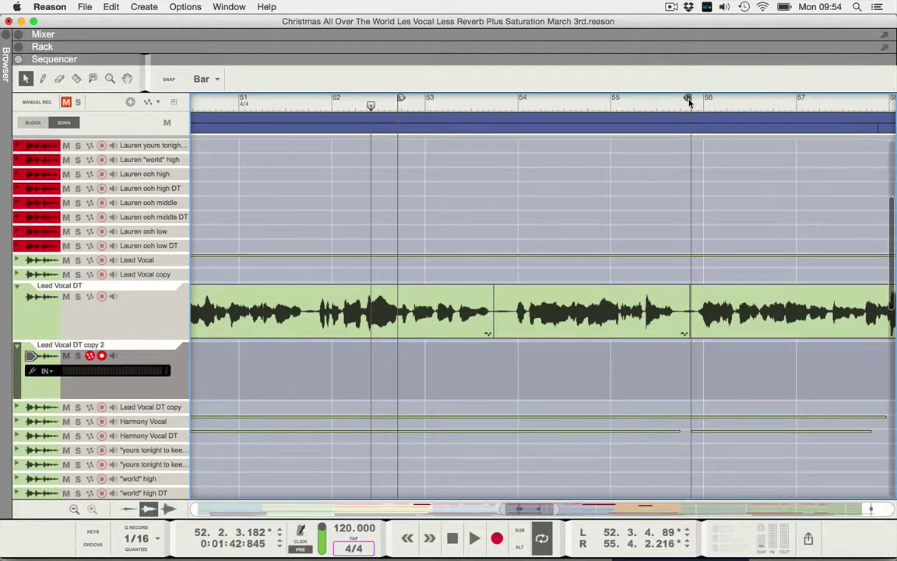
pyautogui.moveTo(689, 101); pyautogui.dragTo(768, 99)
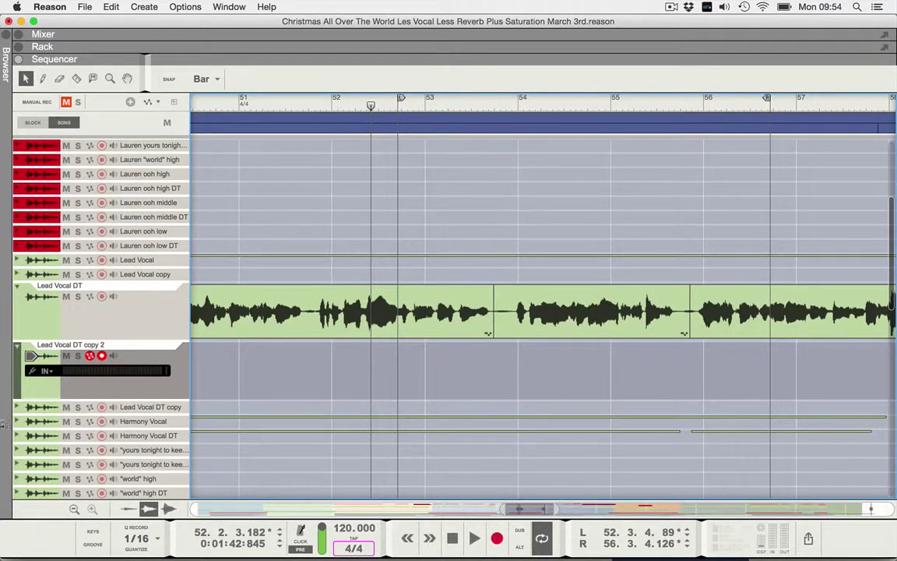
# Step: Select the cut phrase clip on Lead Vocal DT, then make the empty Lead Vocal DT copy 2 the record-armed track
pyautogui.click(20, 282)
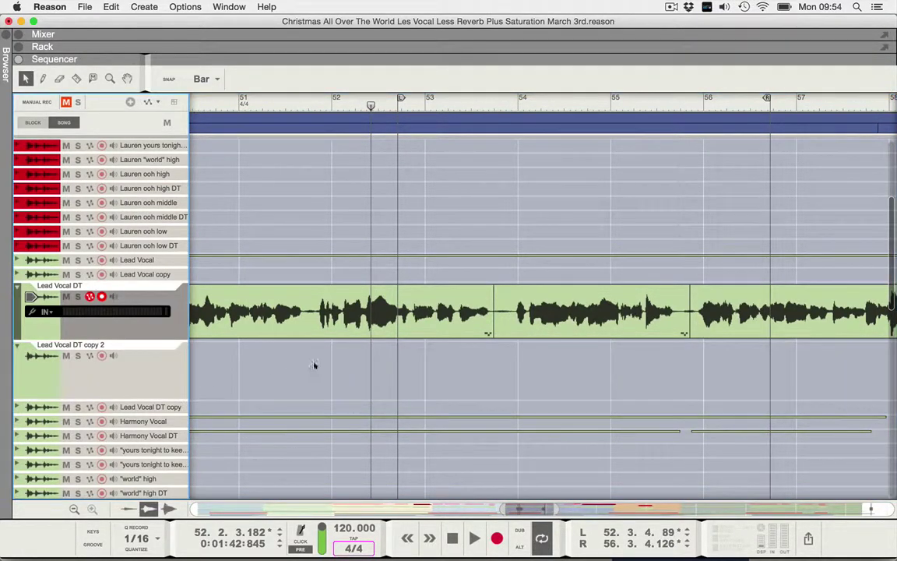
pyautogui.click(436, 331)
pyautogui.click(41, 382)
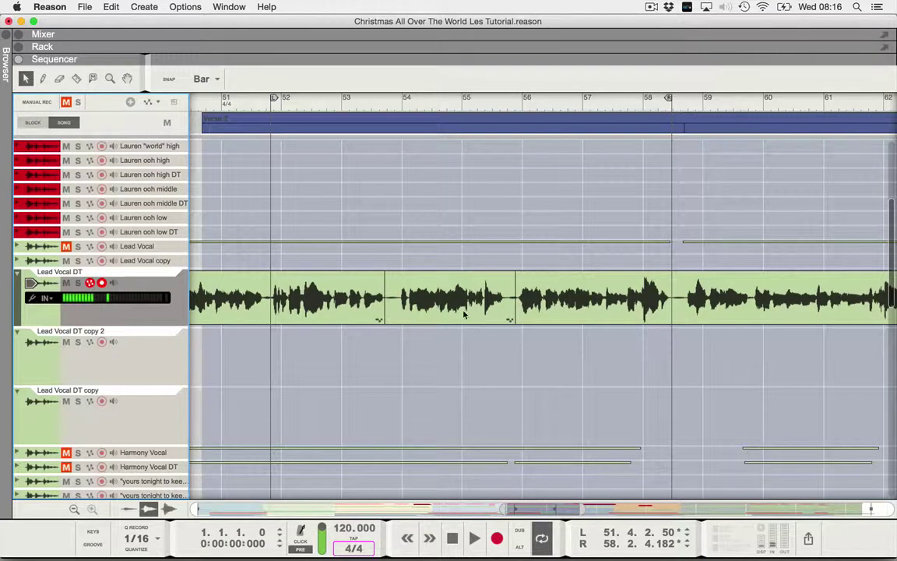
pyautogui.click(457, 305)
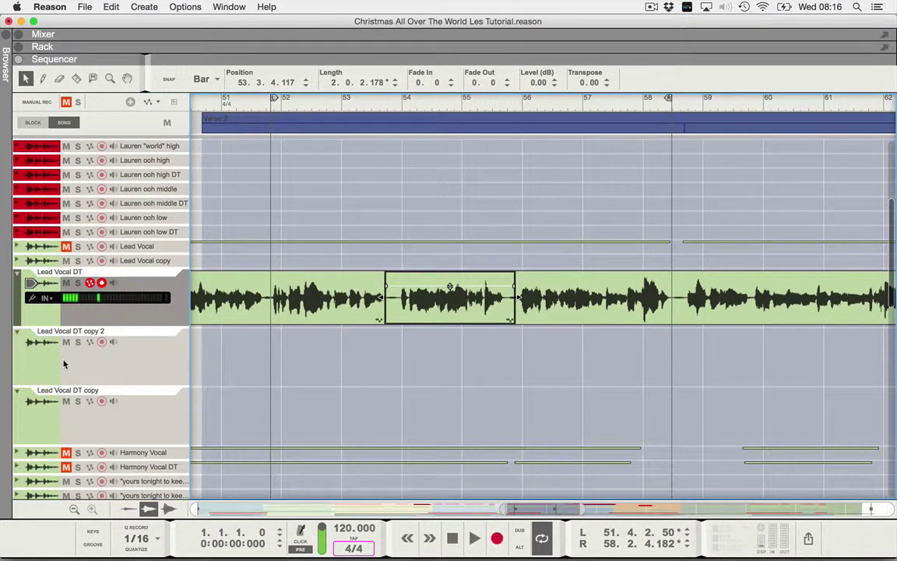
pyautogui.click(31, 365)
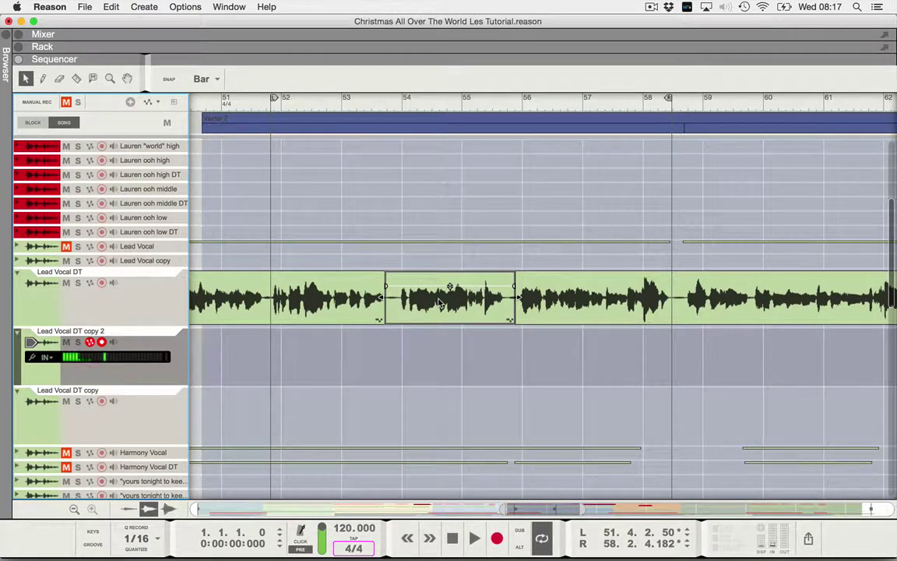
# Step: Mute the cut phrase clip on Lead Vocal DT with the Mute tool and return to the Selection tool
pyautogui.press('t')
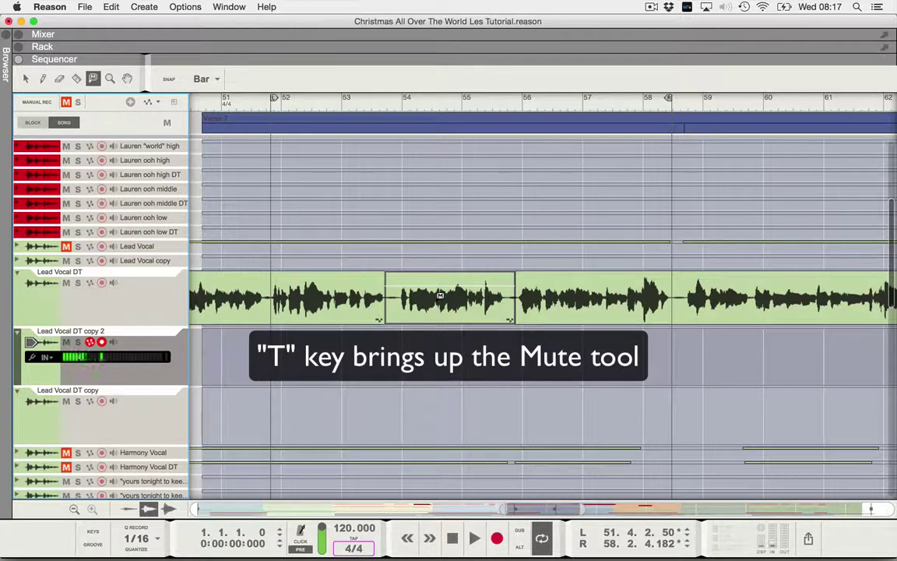
pyautogui.click(440, 296)
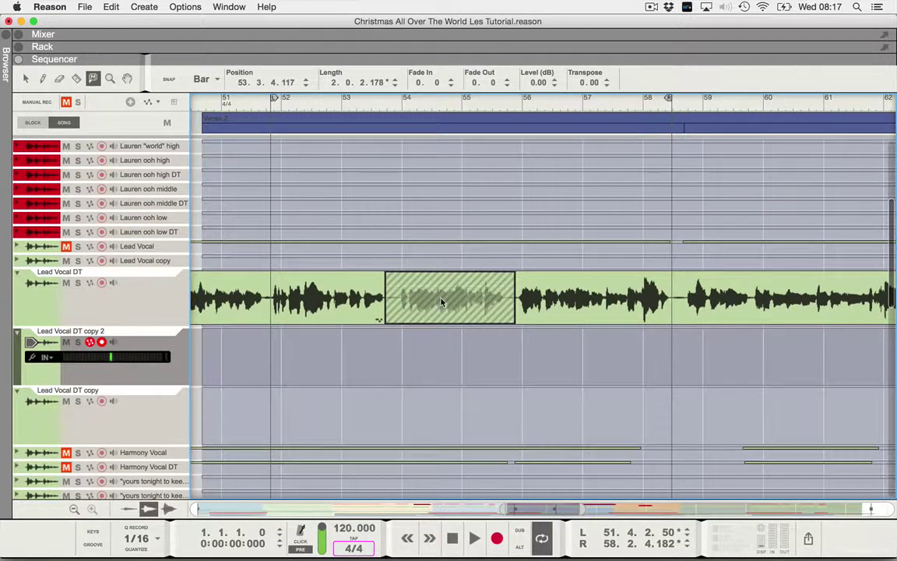
pyautogui.press('q')
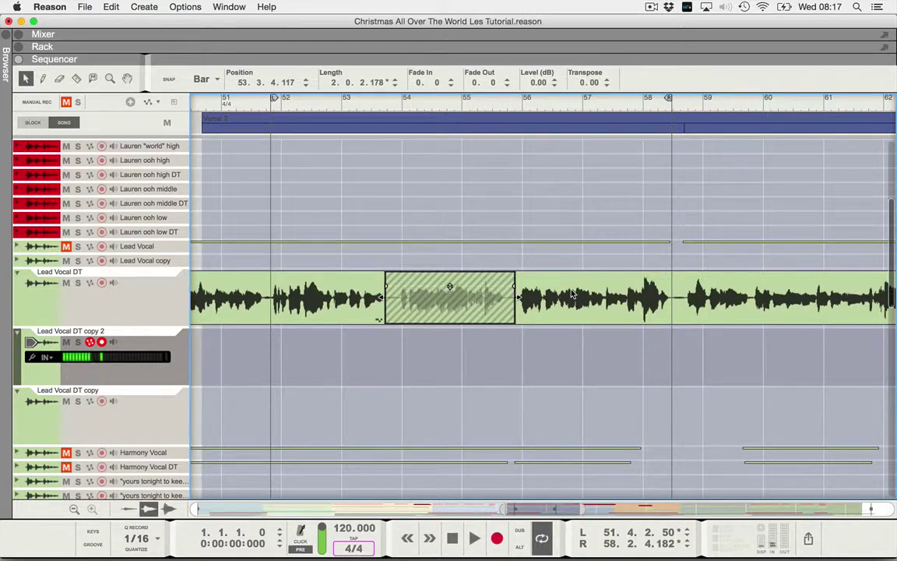
# Step: Rehearse the looped section by playing it from about bar 51.3.3, just before the left locator, and stop playback
pyautogui.moveTo(534, 510); pyautogui.dragTo(541, 512)
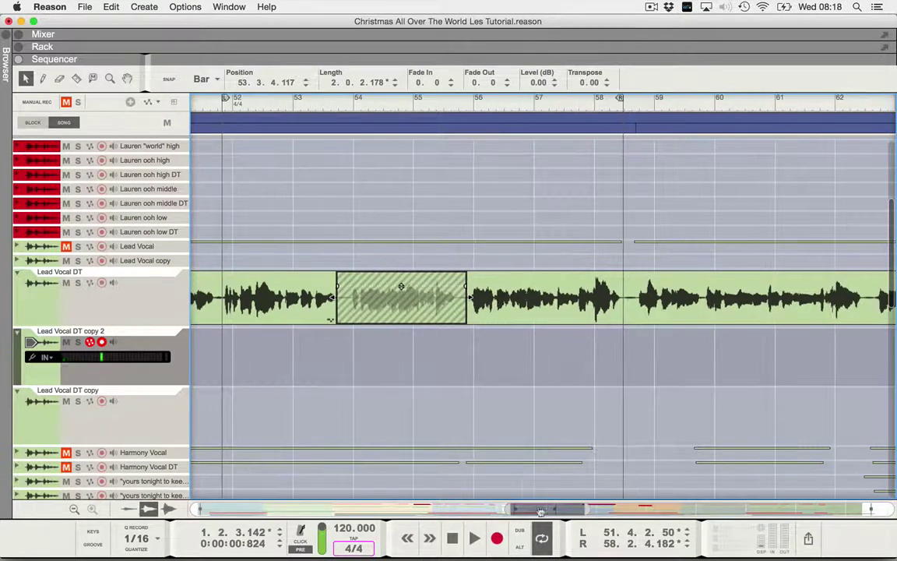
pyautogui.click(214, 106)
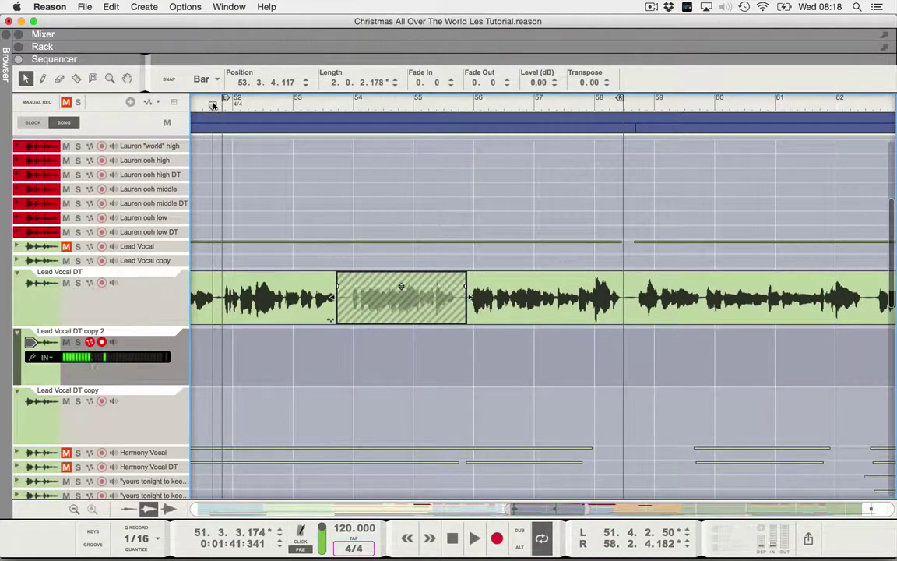
pyautogui.press('space')
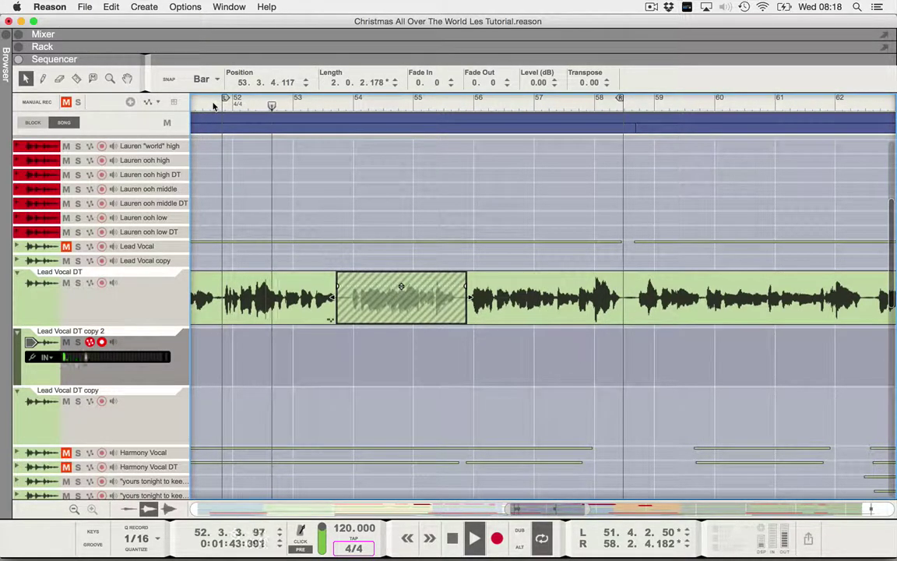
pyautogui.press('space')
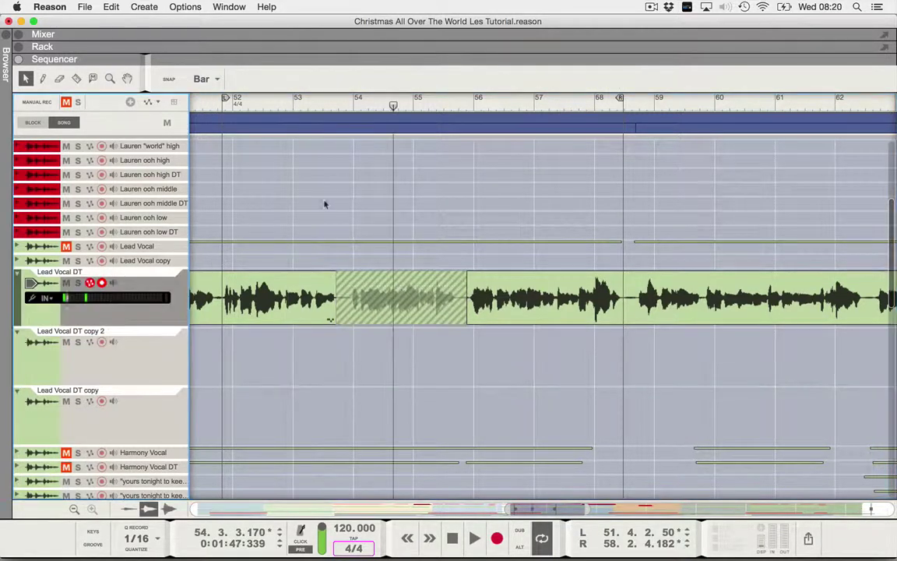
# Step: Record looped takes of the phrase on Lead Vocal DT copy 2, starting just before the left locator, and stop recording
pyautogui.moveTo(394, 107); pyautogui.dragTo(204, 105)
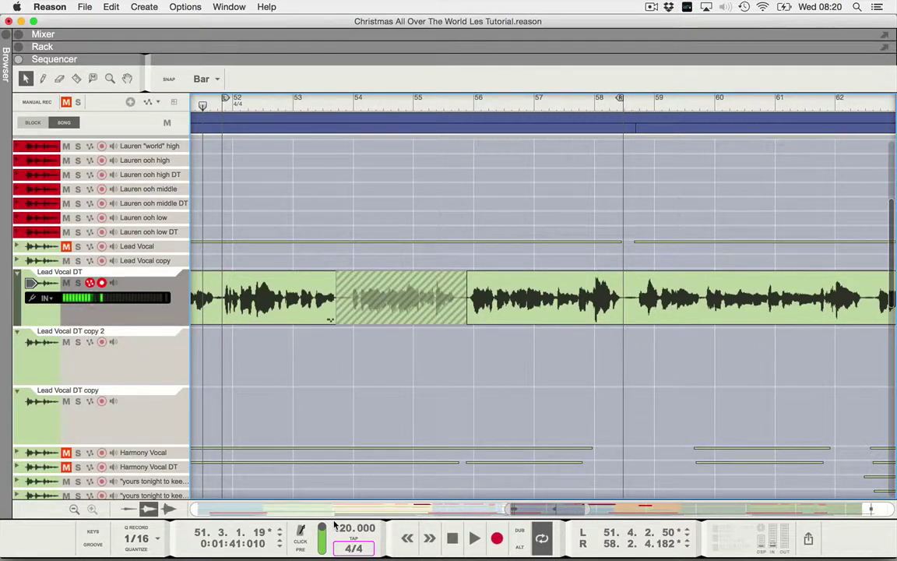
pyautogui.press('Down')
pyautogui.press('super+Return')
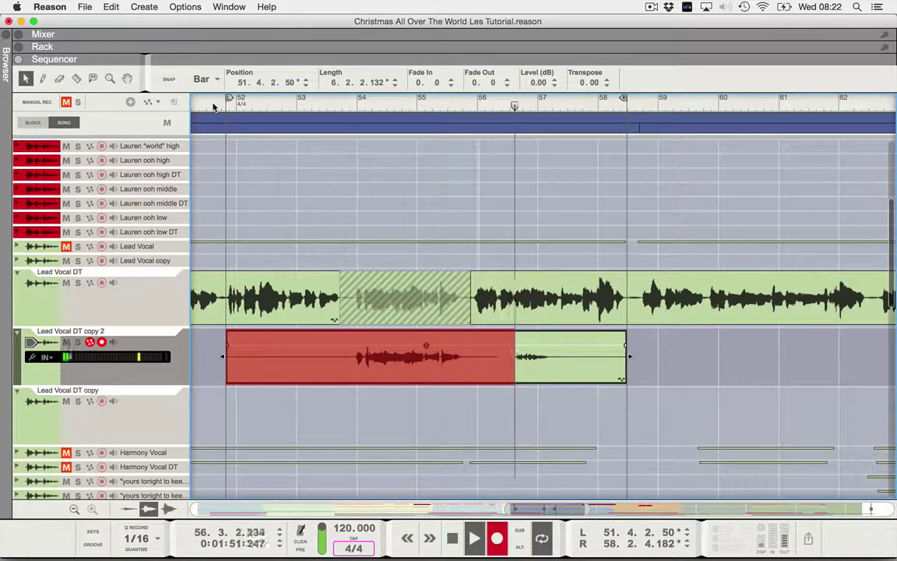
pyautogui.press('space')
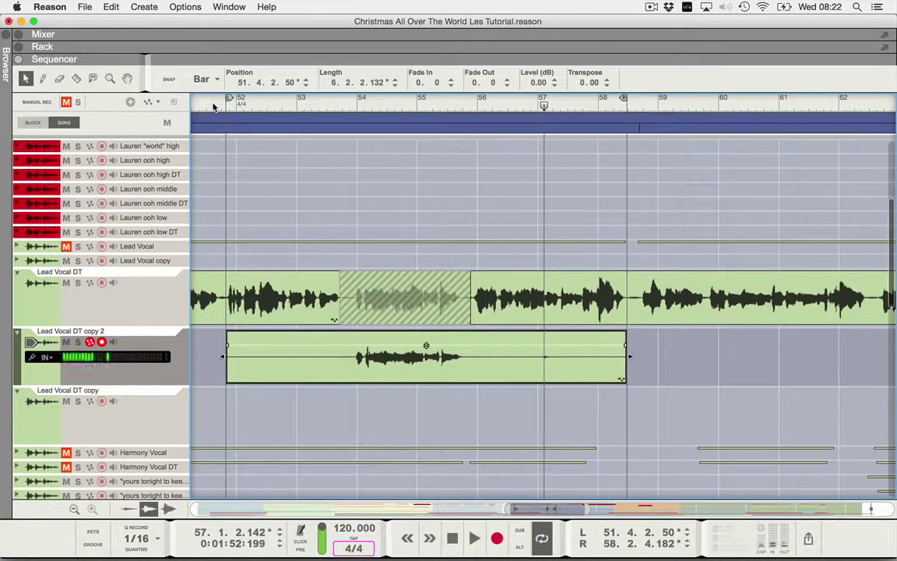
# Step: Trim both ends of the recorded clip on Lead Vocal DT copy 2 to start at about 53.3.4 and last about 2.0.3
pyautogui.click(121, 315)
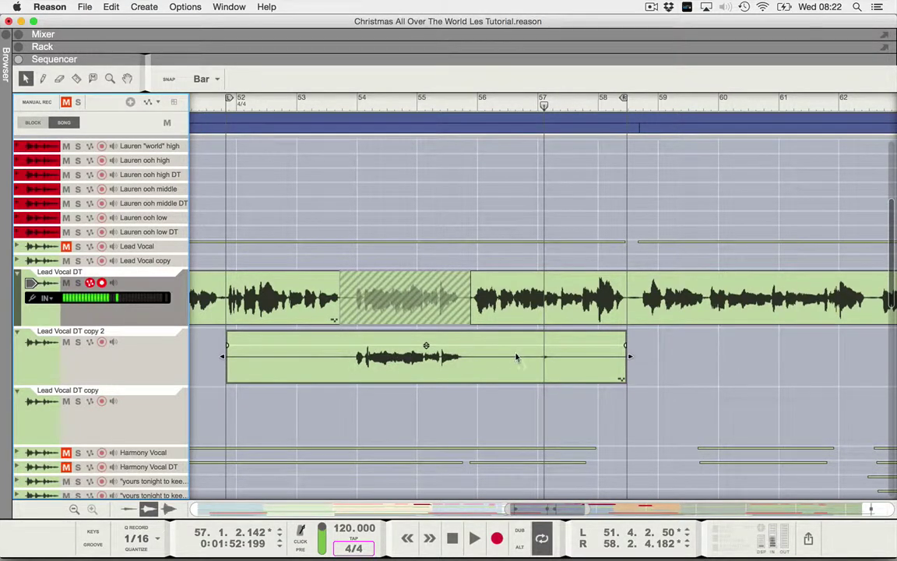
pyautogui.moveTo(222, 356); pyautogui.dragTo(313, 356)
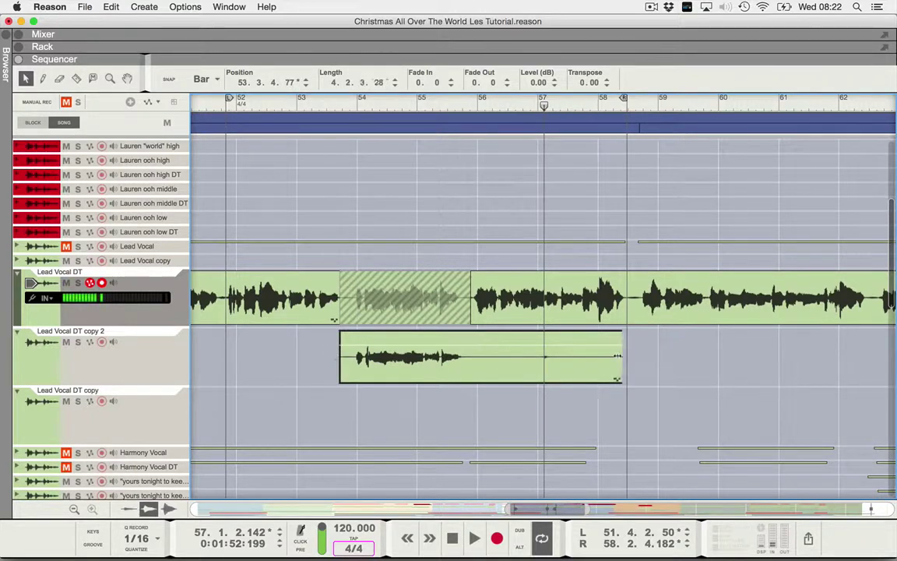
pyautogui.moveTo(617, 356); pyautogui.dragTo(476, 358)
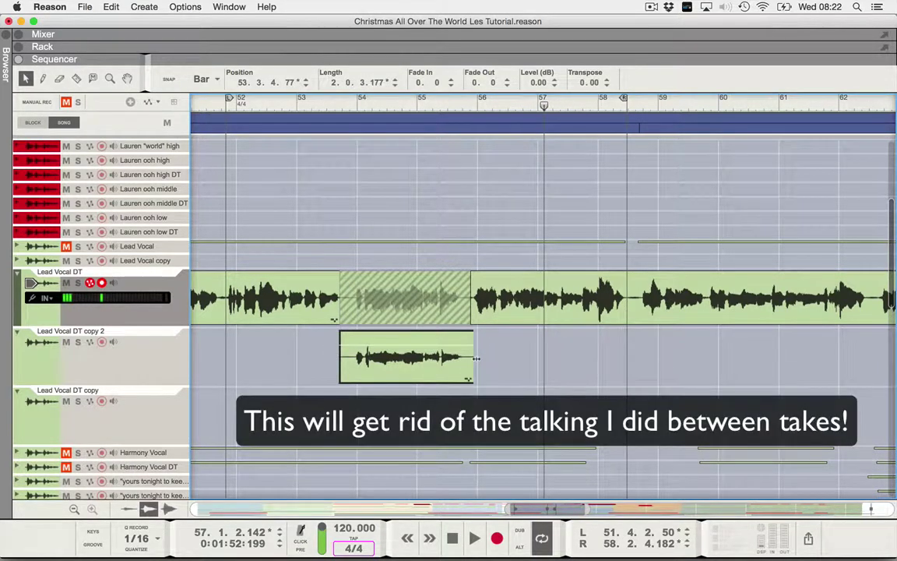
# Step: Open the trimmed clip on Lead Vocal DT copy 2 in the comp editor, inspect each recorded take, and close the editor
pyautogui.doubleClick(436, 340)
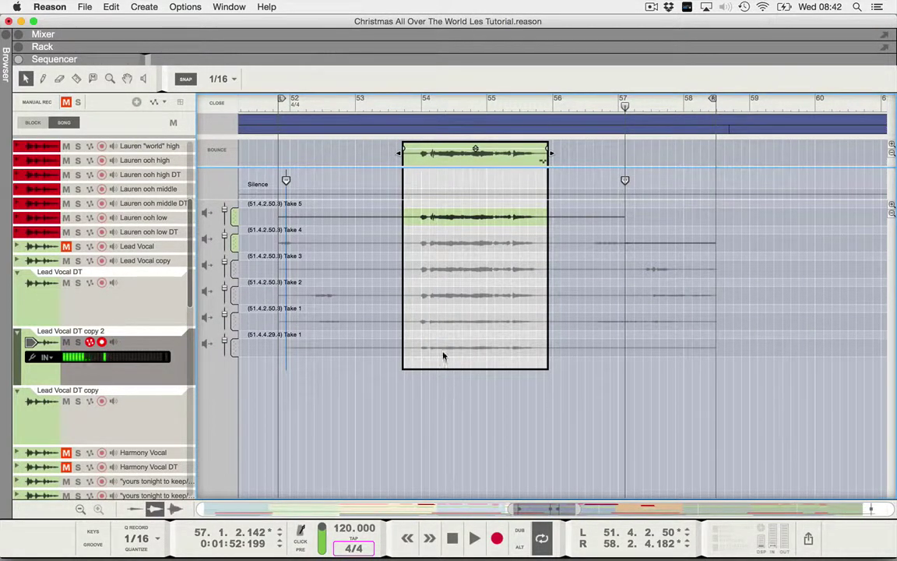
pyautogui.click(446, 351)
pyautogui.click(446, 327)
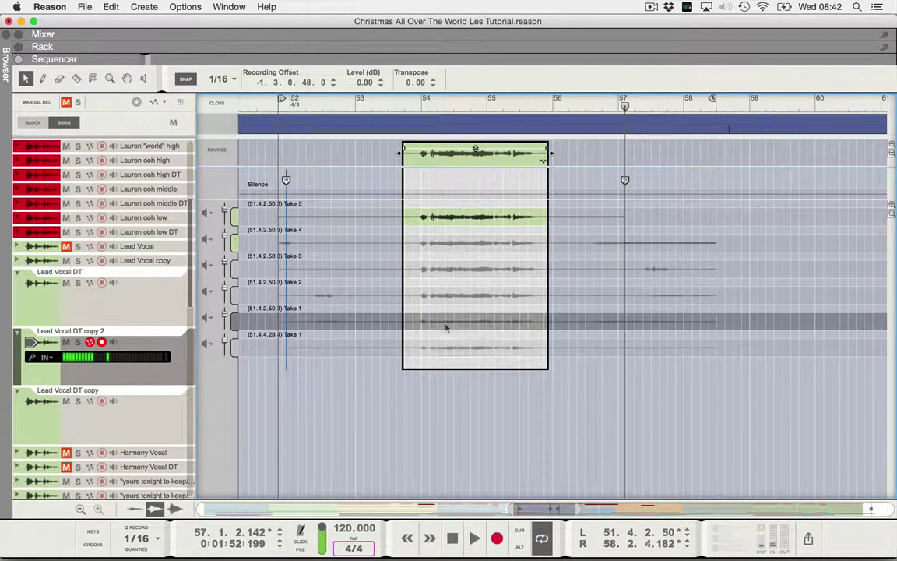
pyautogui.click(446, 297)
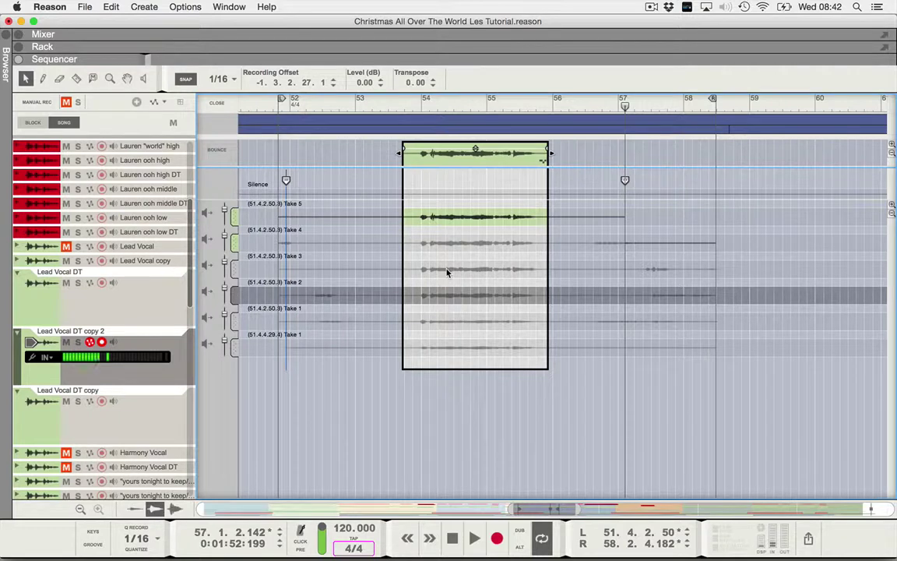
pyautogui.click(447, 271)
pyautogui.click(448, 248)
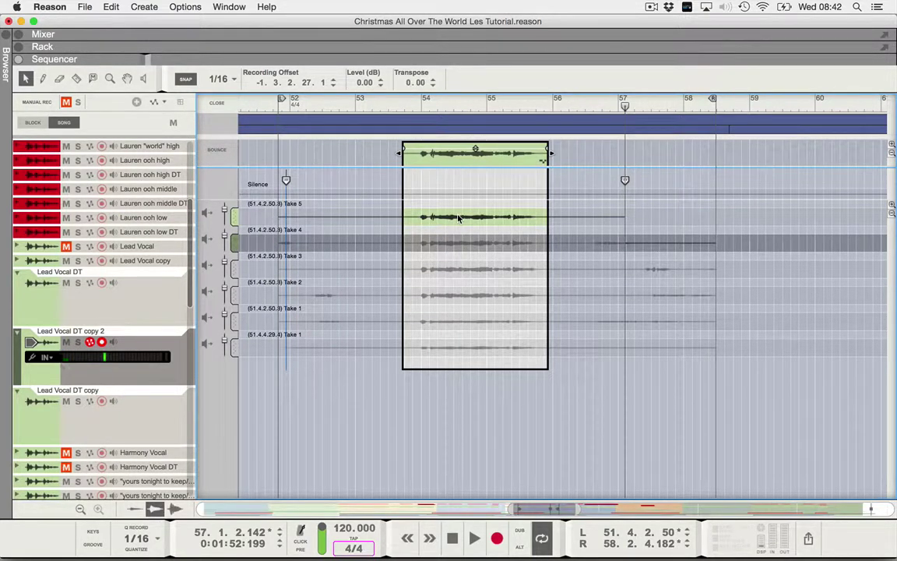
pyautogui.click(458, 219)
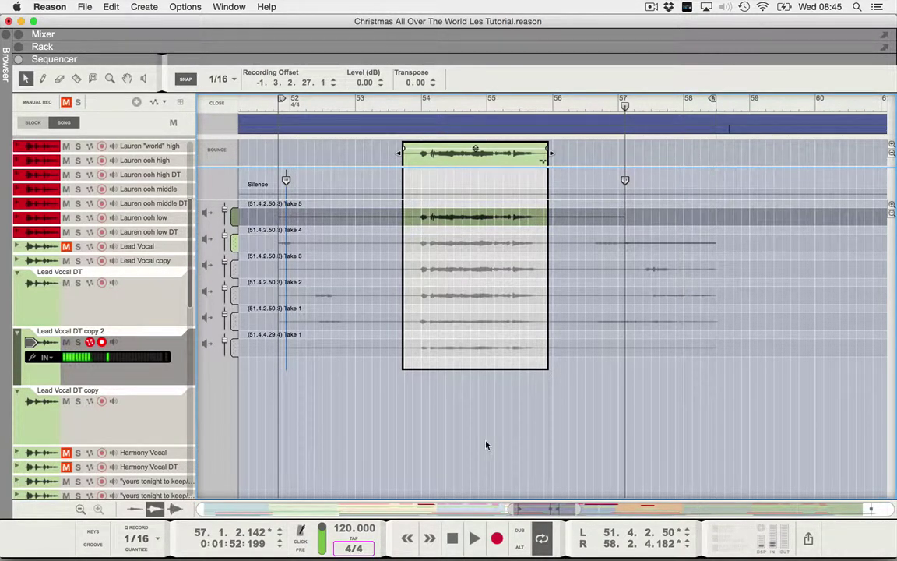
pyautogui.doubleClick(486, 445)
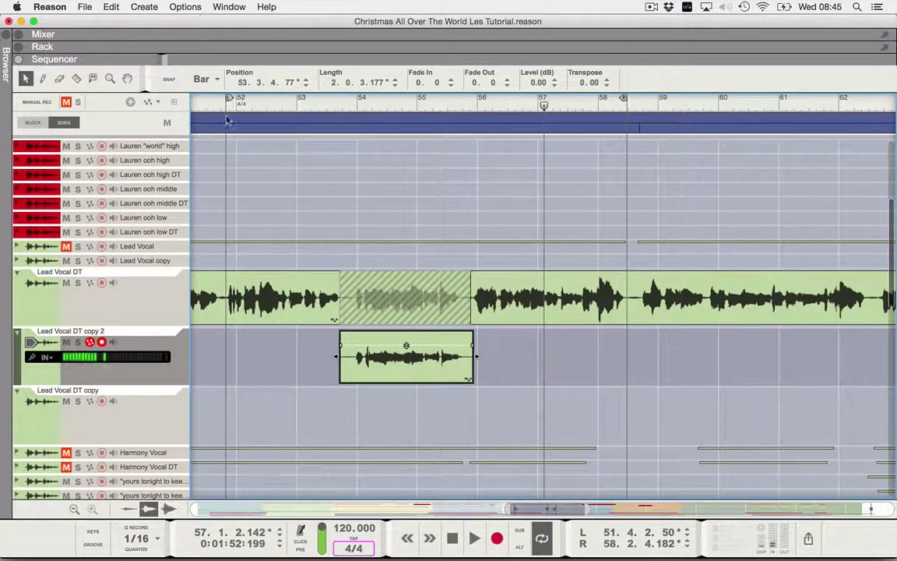
# Step: Unmute the Lead Vocal, Harmony Vocal and Harmony Vocal DT tracks, play the mix from just before the left locator, and stop
pyautogui.click(66, 247)
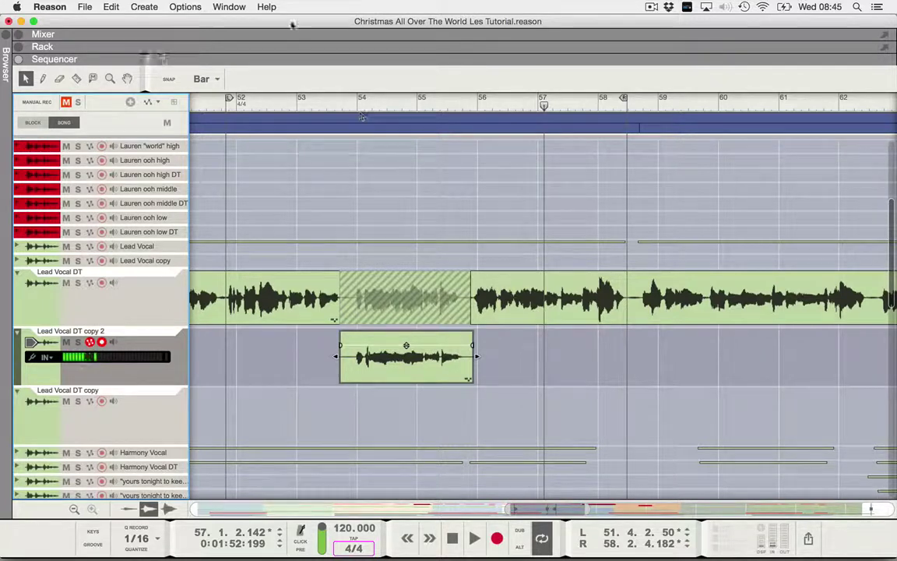
pyautogui.click(212, 105)
pyautogui.press('space')
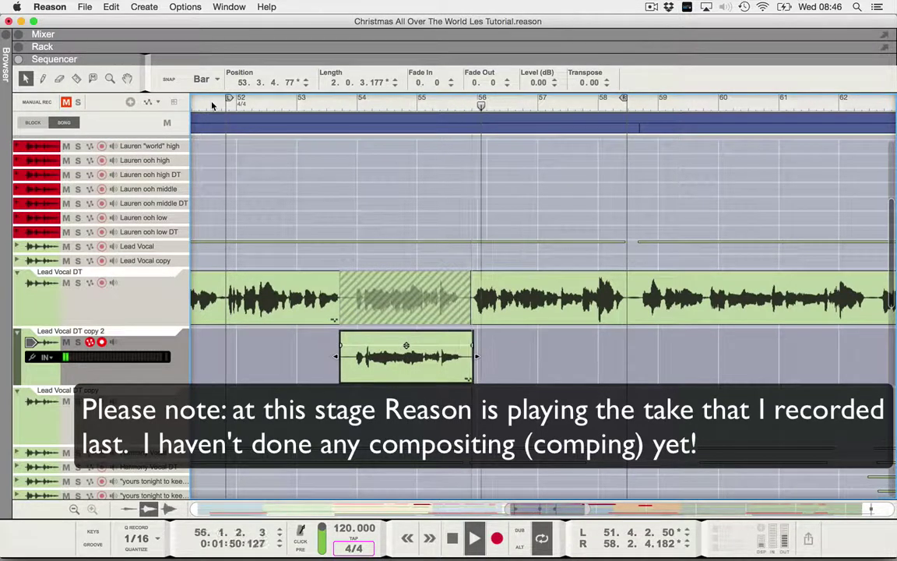
pyautogui.press('space')
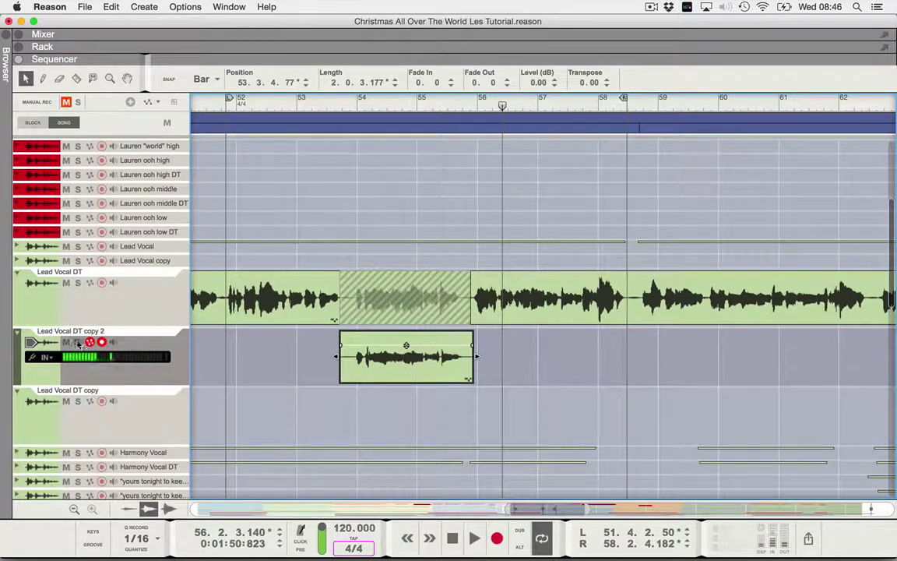
# Step: Solo Lead Vocal DT copy 2 and start playback just before its re-recorded phrase clip
pyautogui.click(77, 342)
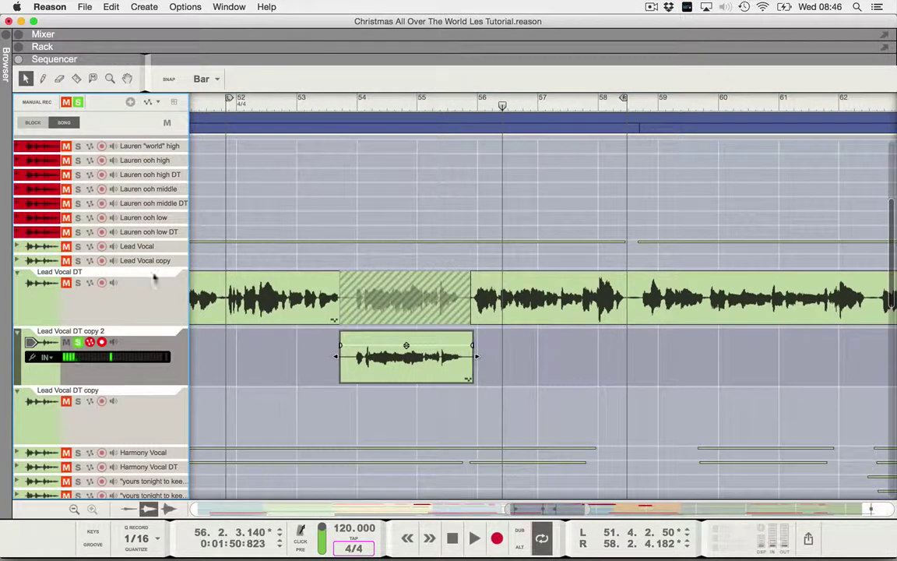
pyautogui.click(331, 104)
pyautogui.press('space')
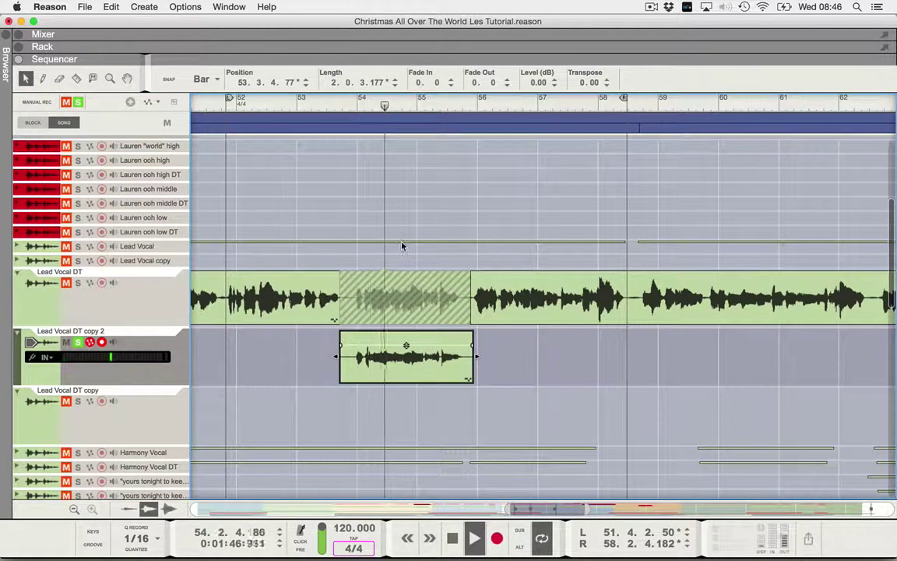